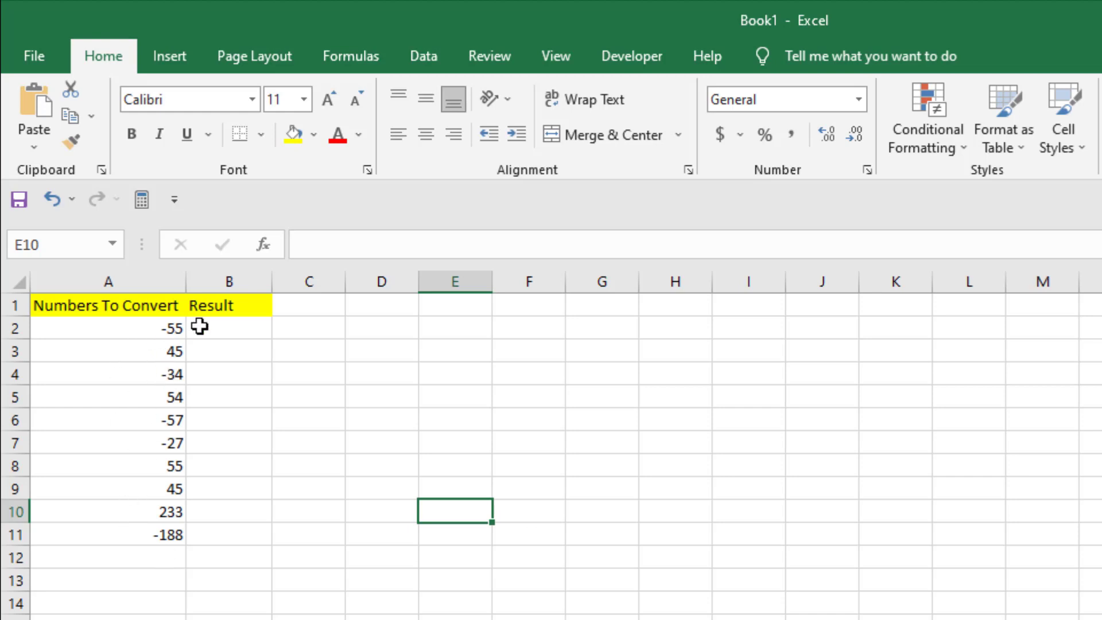
- Enter =ABS(A2) in B2, returning 55 for the -55 in A2
click(223, 330)
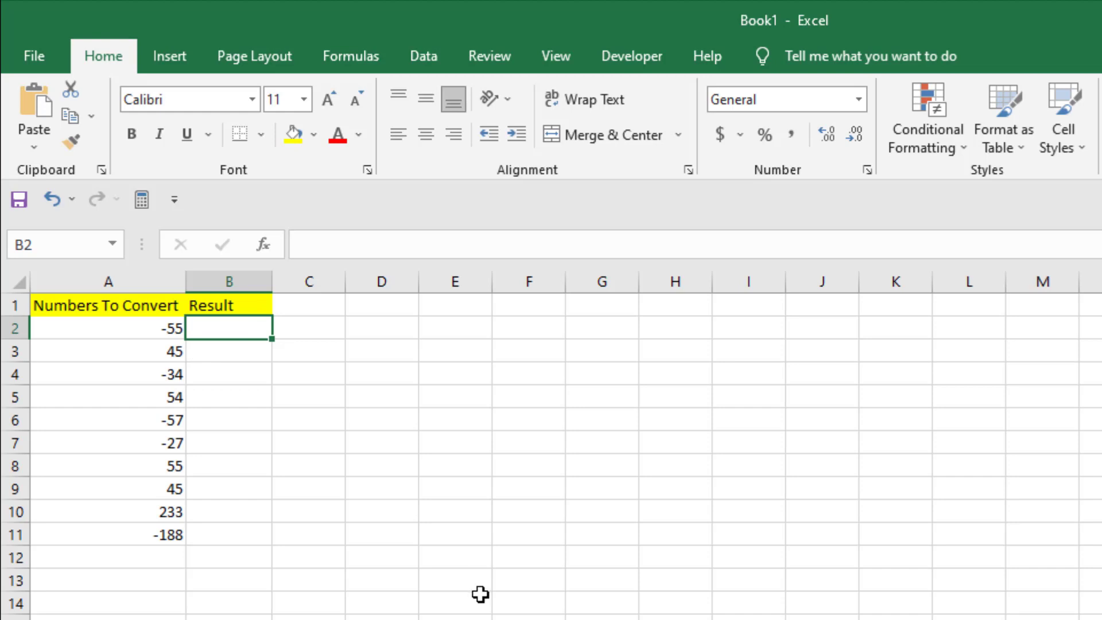
text(=)
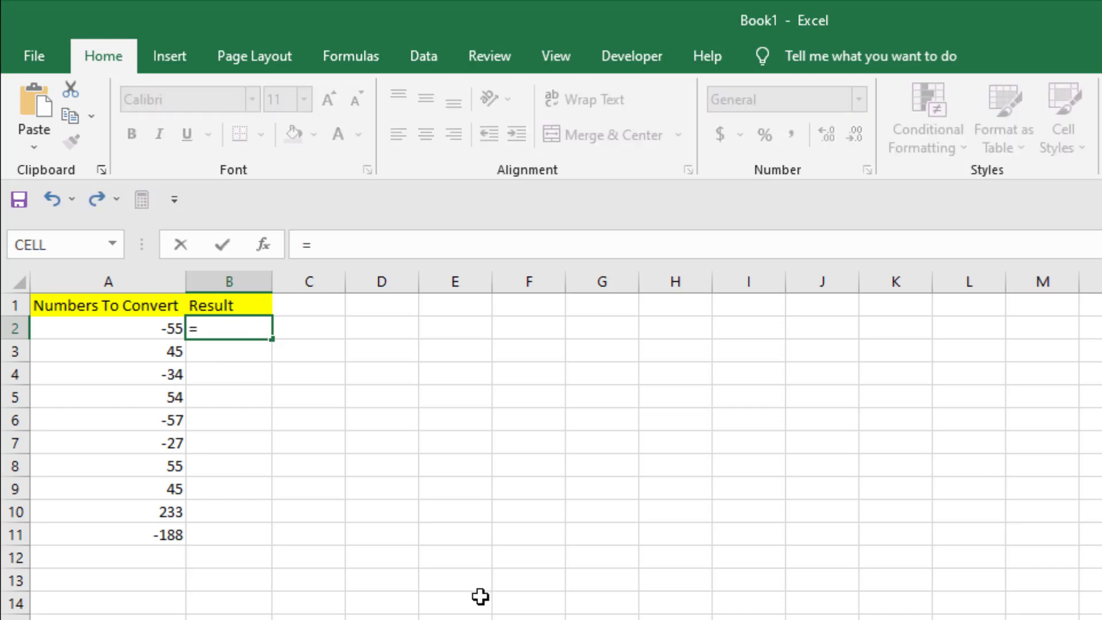
text(ABS)
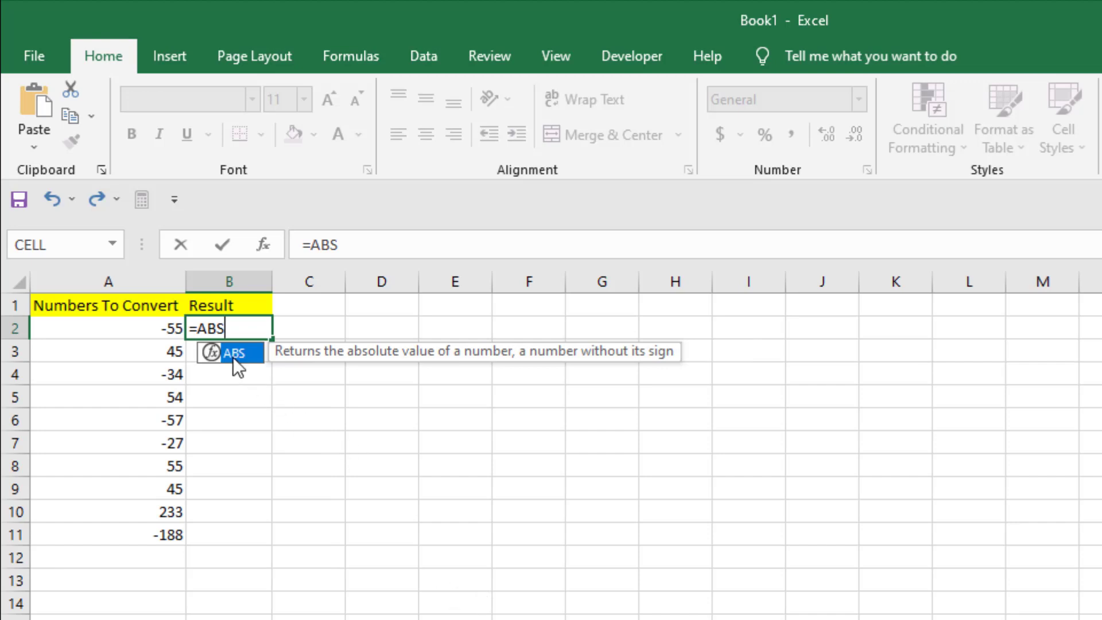
double_click(233, 353)
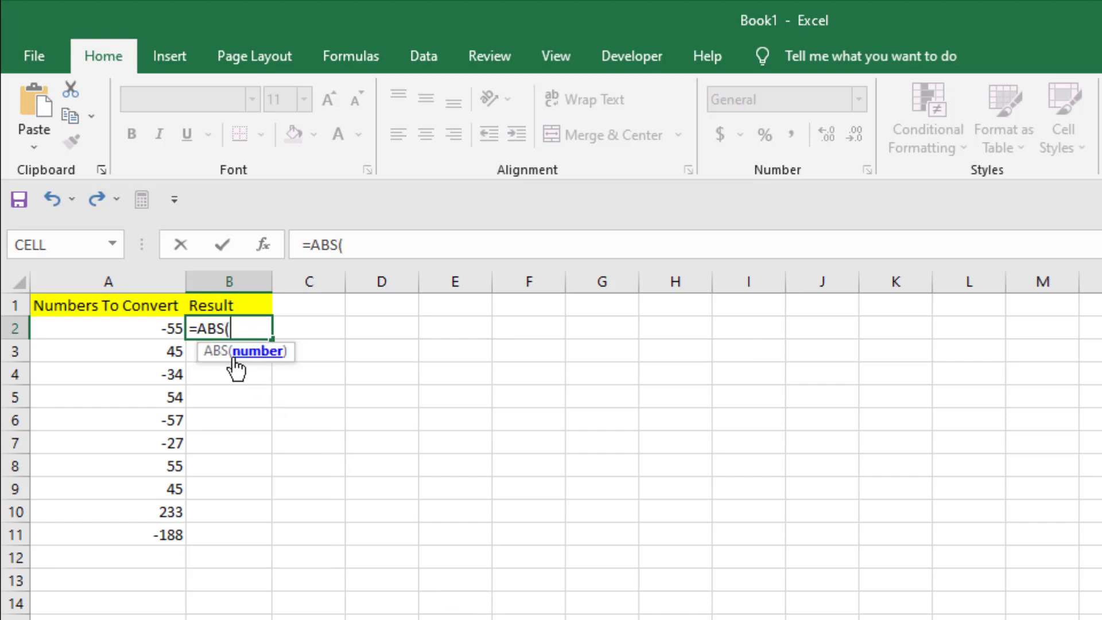
click(157, 322)
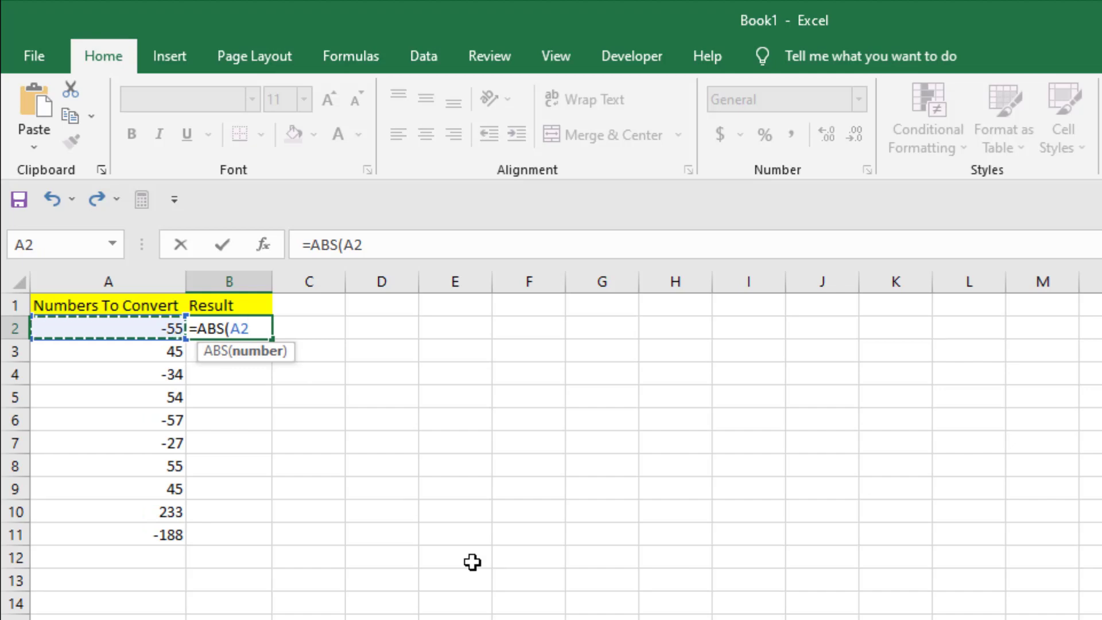
text())
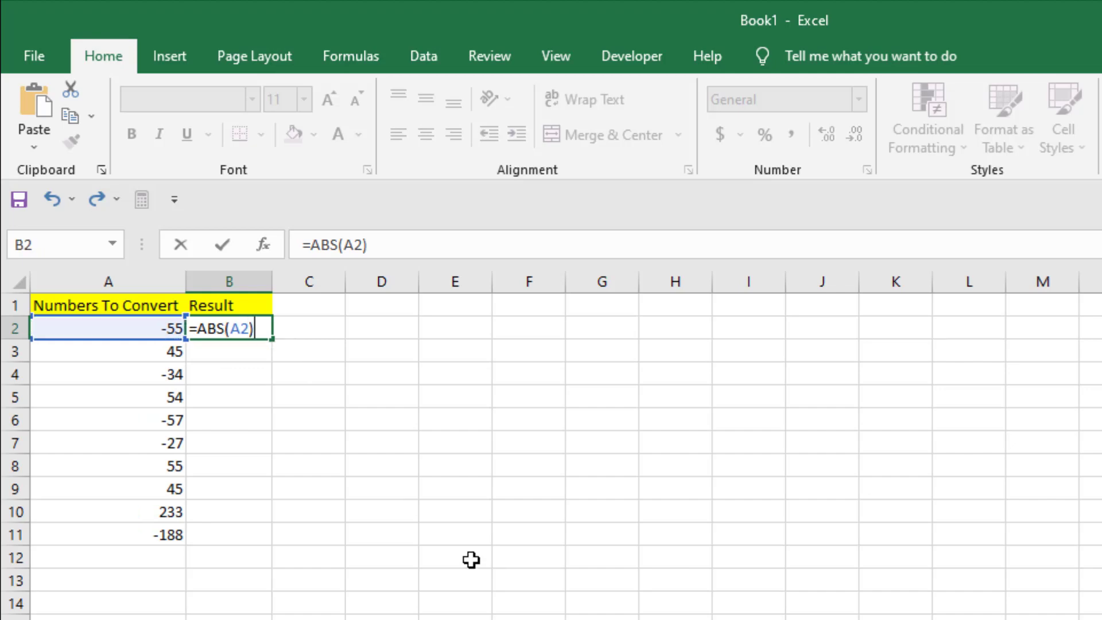
key(Return)
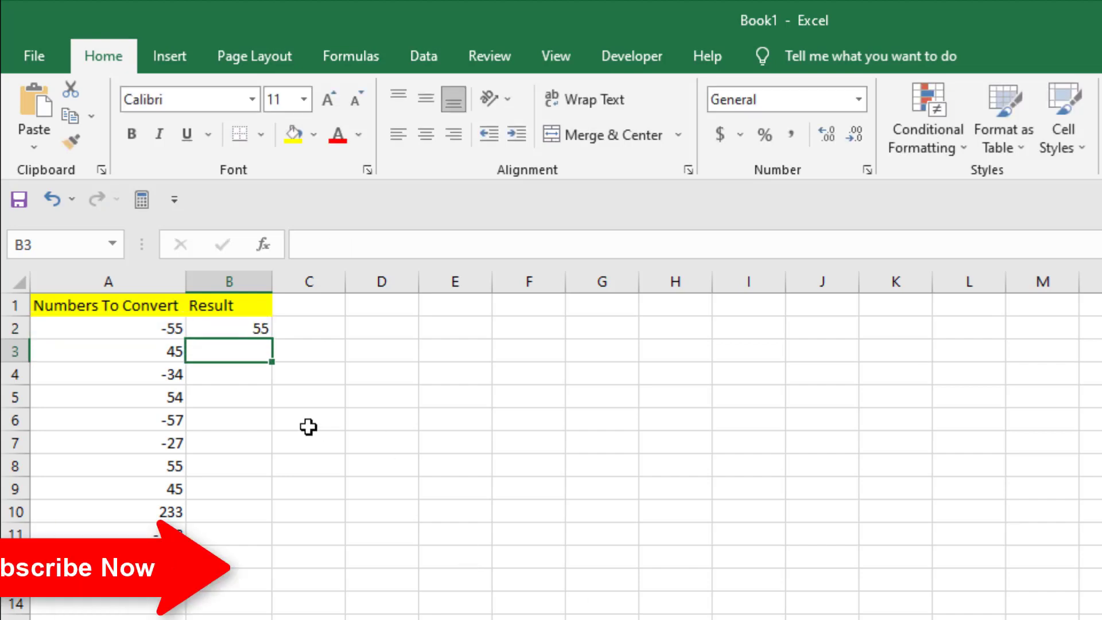
- Fill the ABS formula from B2 down to B11 and check results such as A11's -188
click(256, 327)
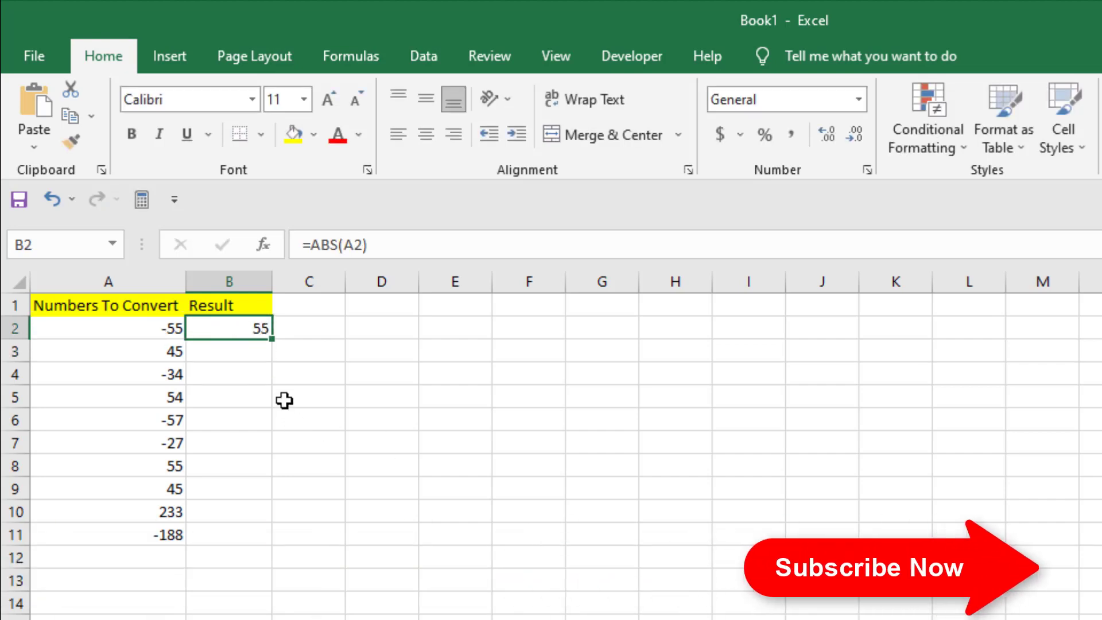
double_click(273, 341)
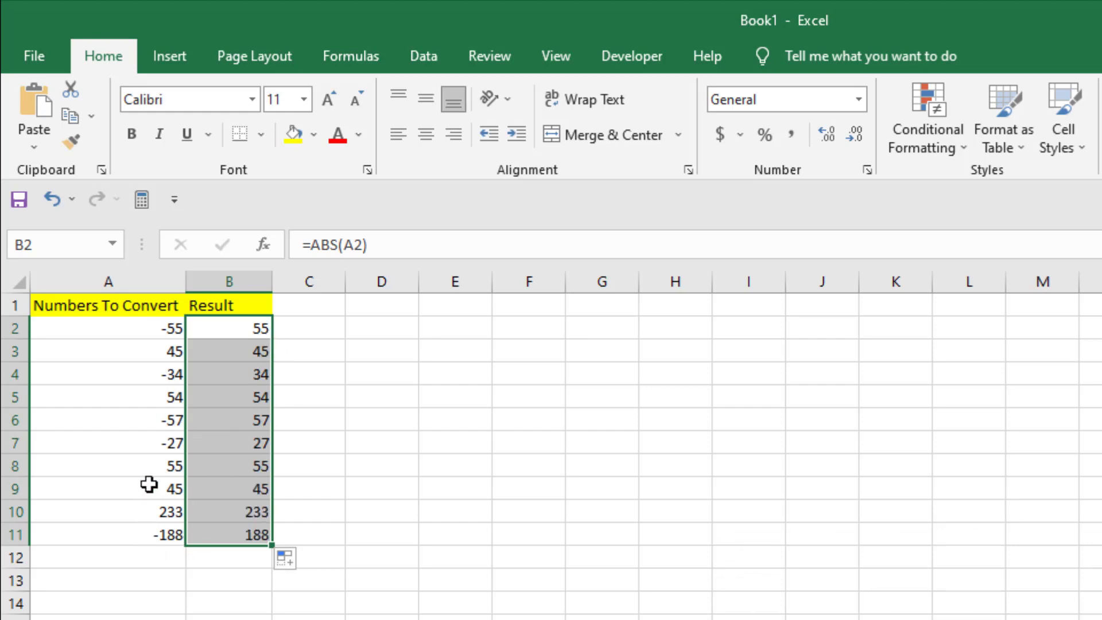
click(208, 490)
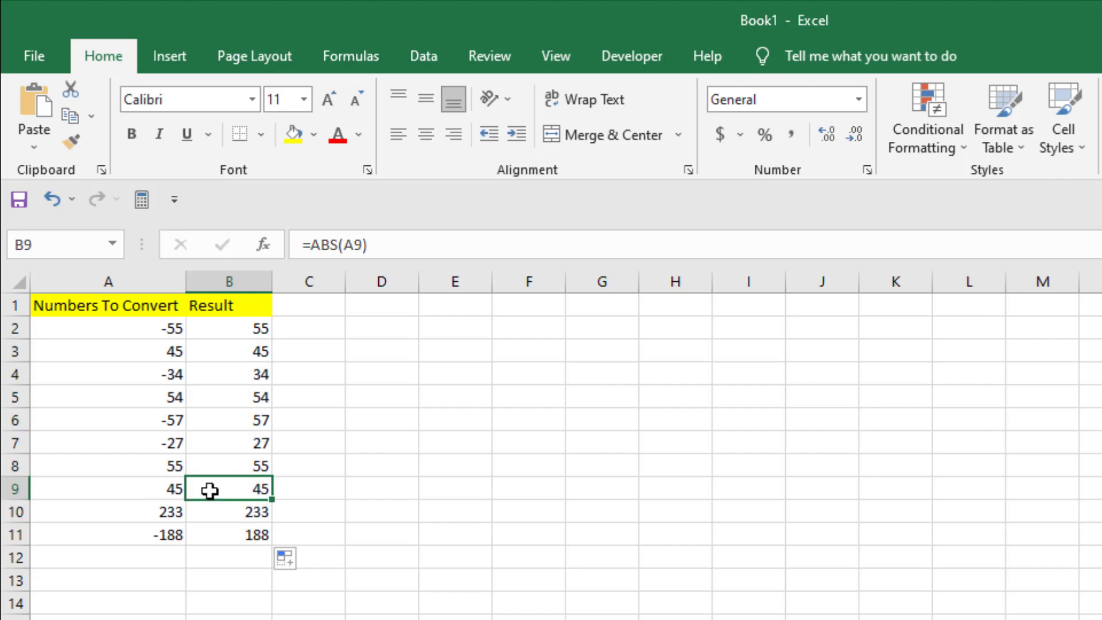
click(140, 536)
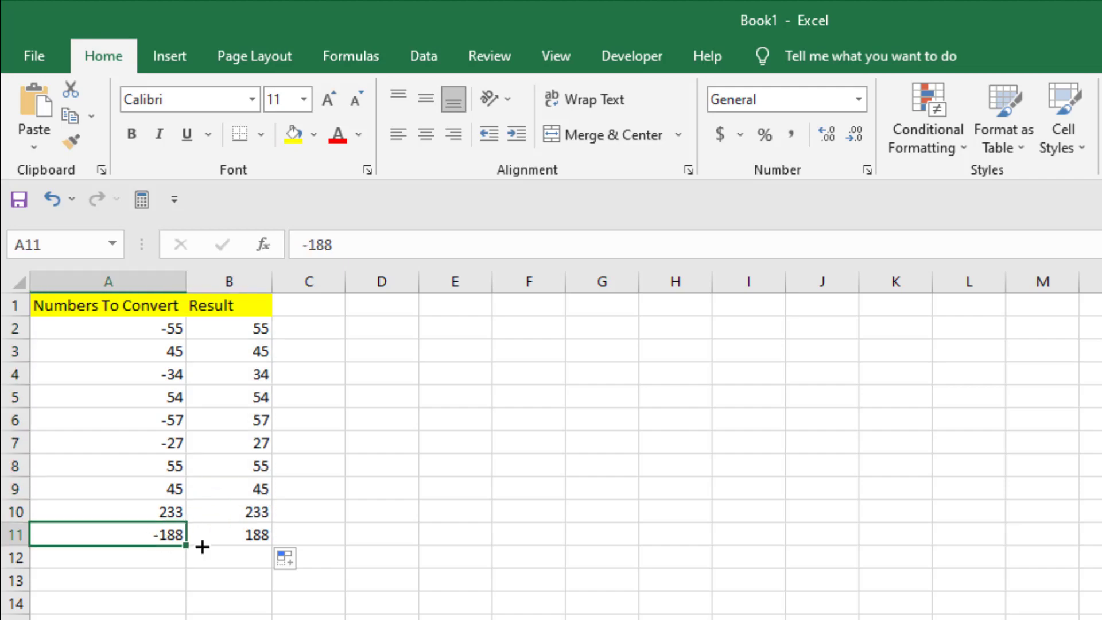
click(224, 538)
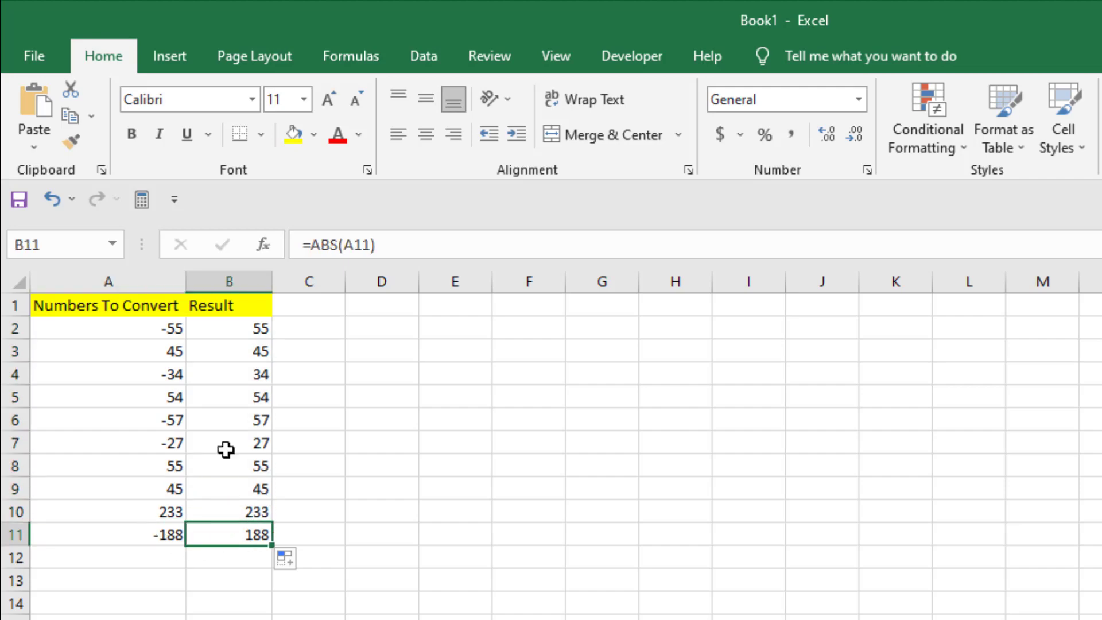
- Clear the ABS results from B2:B11
drag(225, 333, 233, 542)
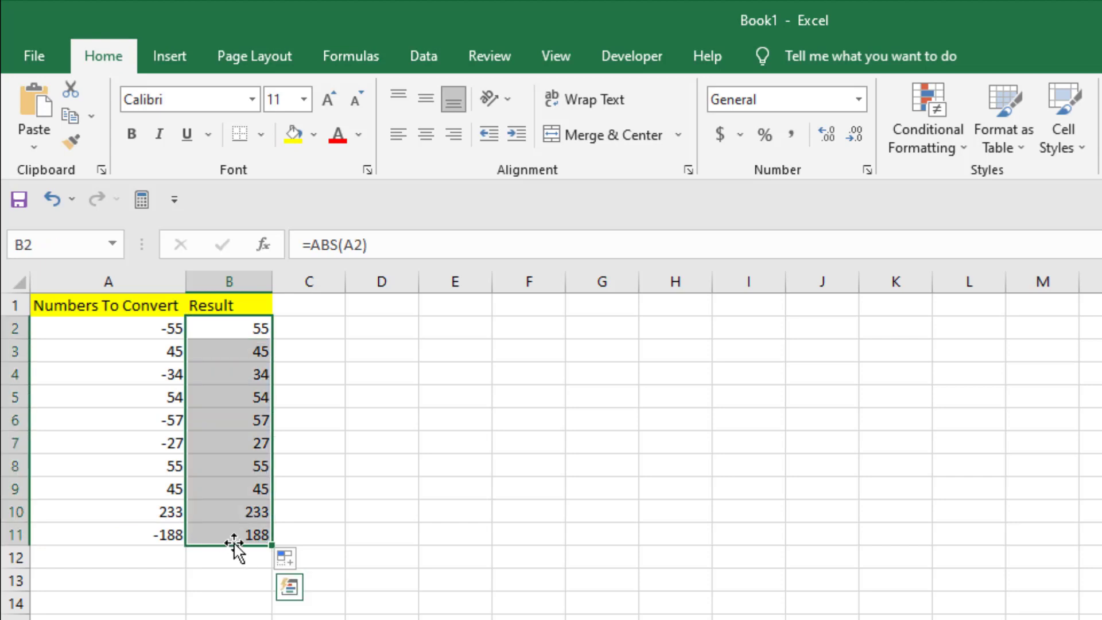
key(Delete)
click(446, 482)
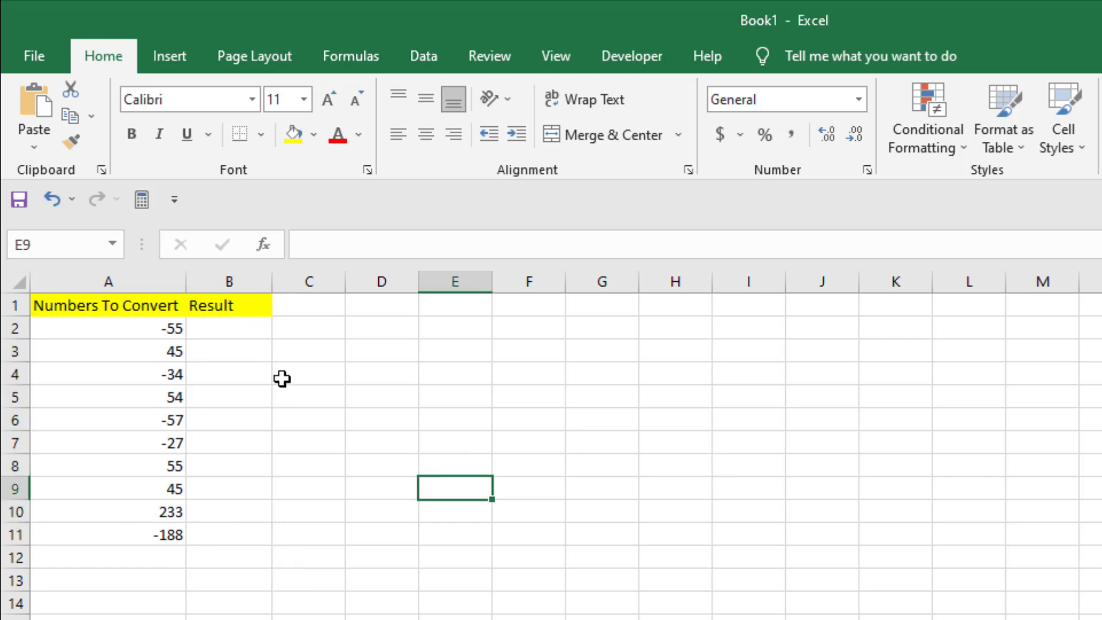
- Enter =IF(A2<0,-A2,A2) in B2, returning 55 for the -55 in A2
click(245, 332)
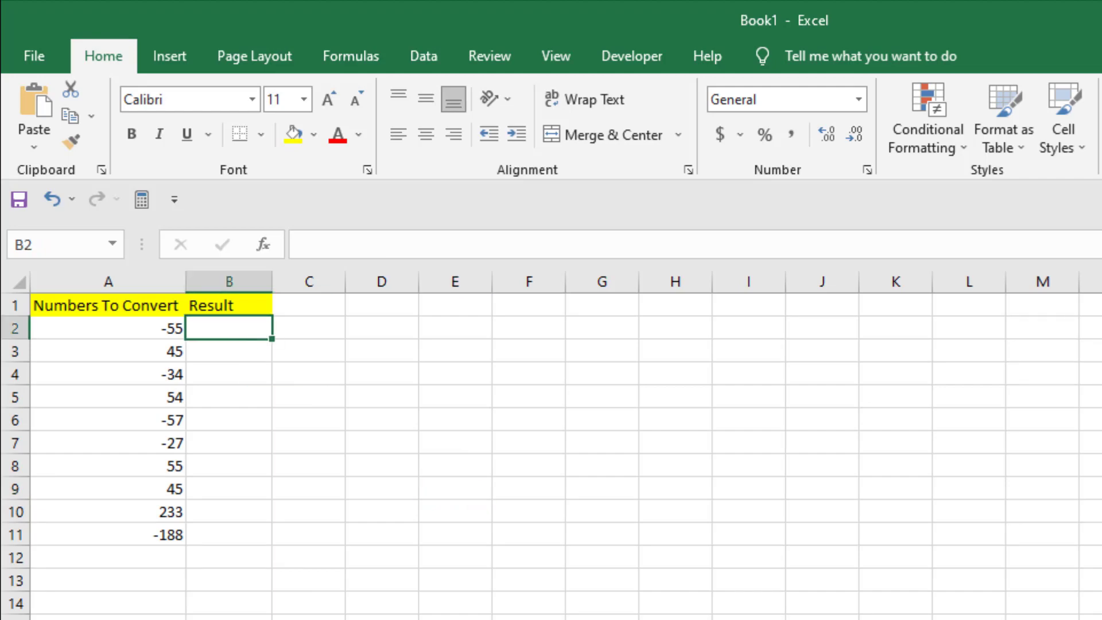
text(=)
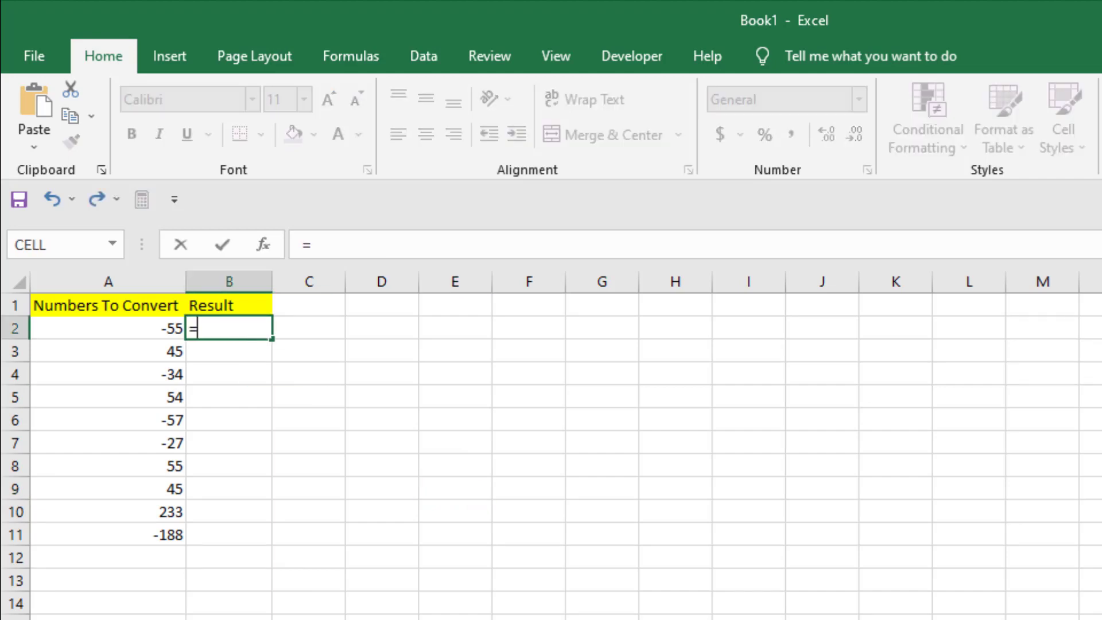
text(I)
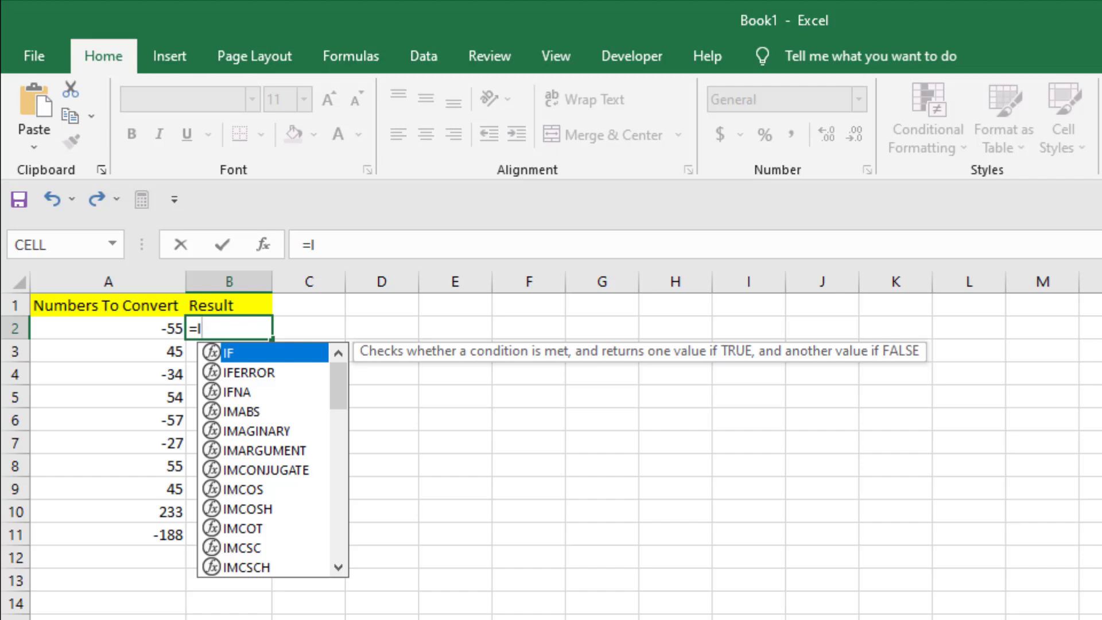
text(f)
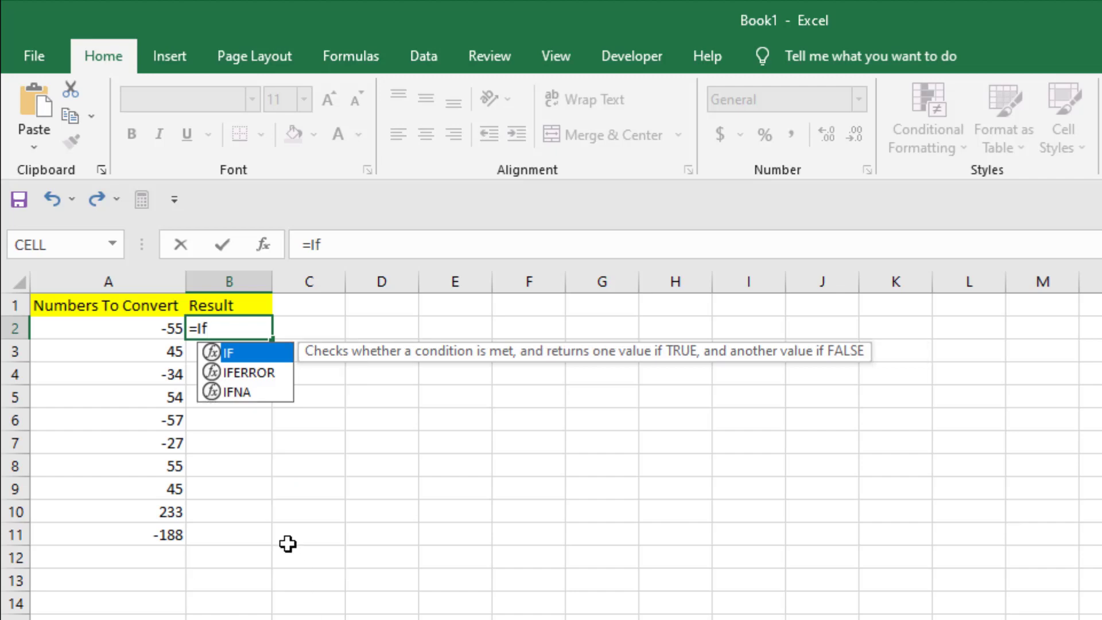
double_click(246, 351)
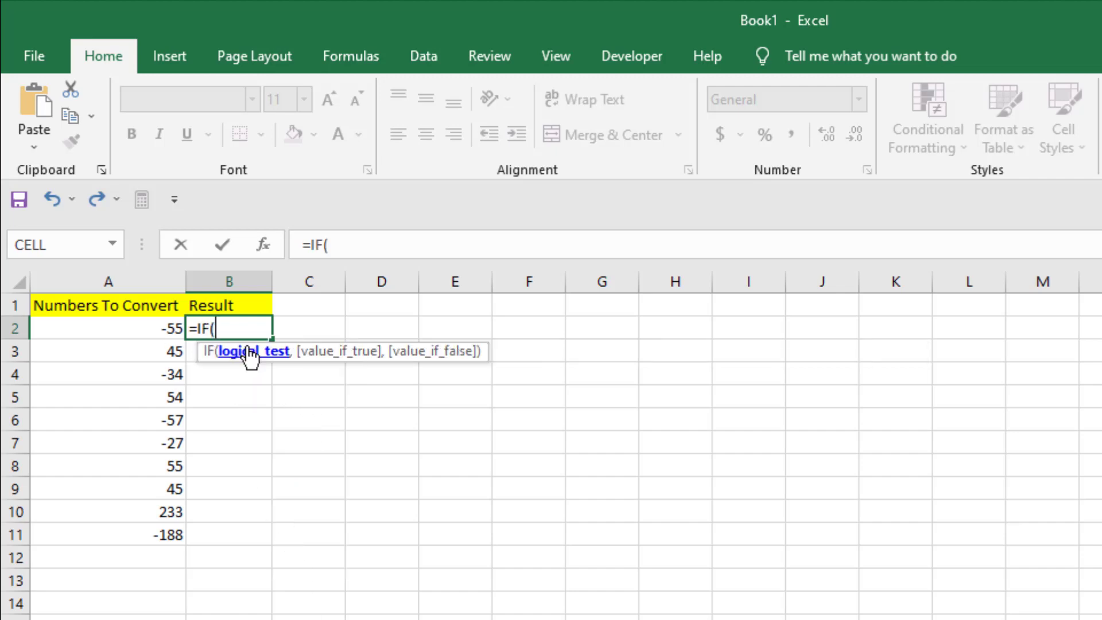
click(150, 326)
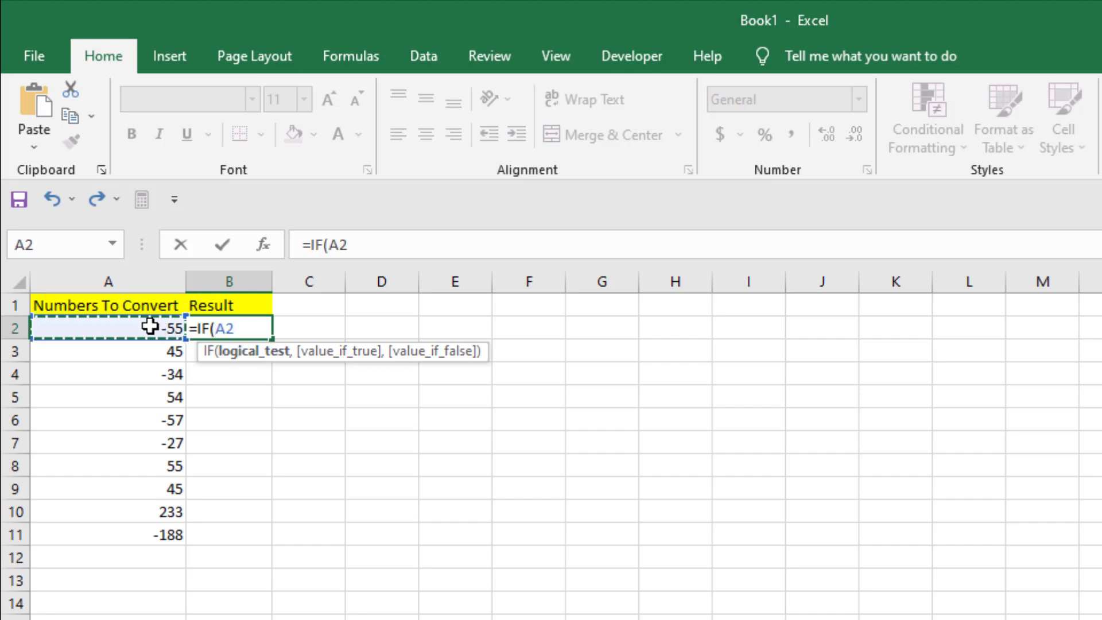
text(<)
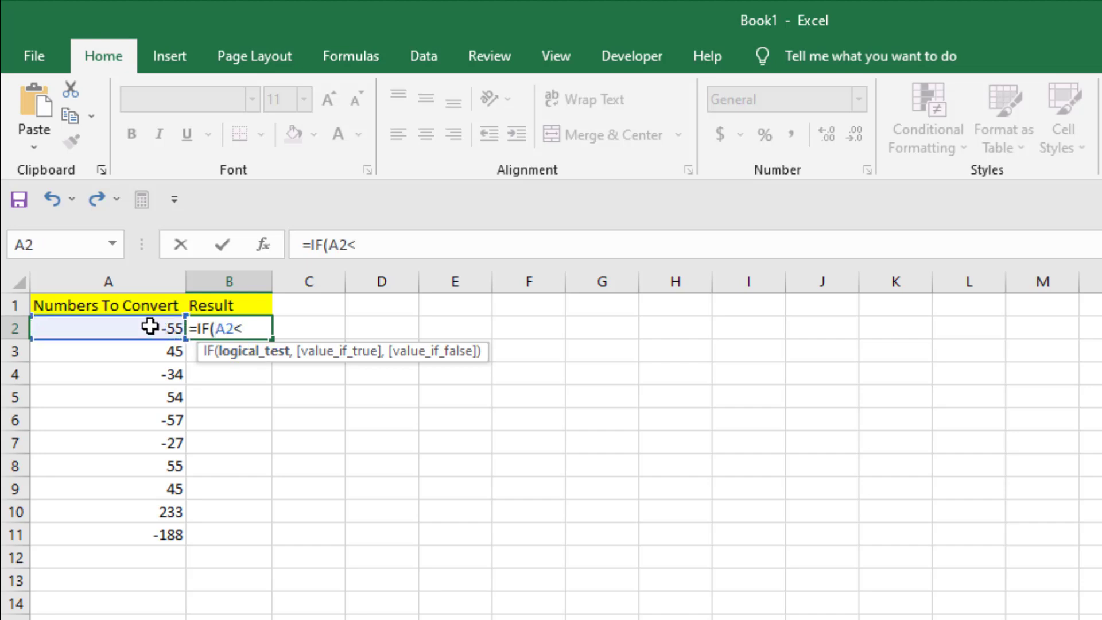
text(0)
text(,)
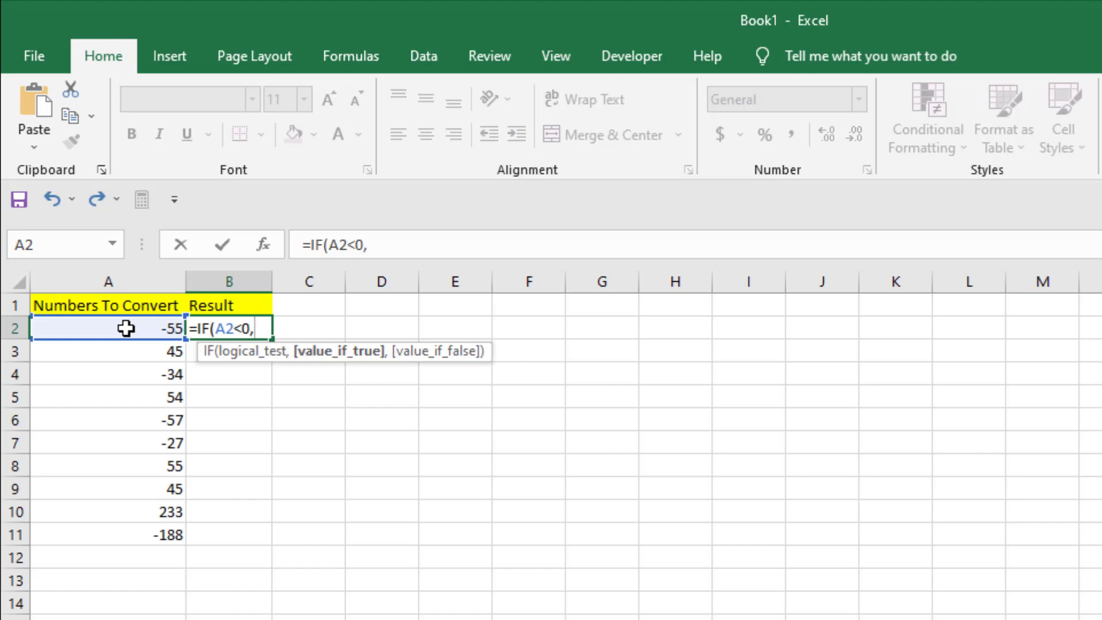
text(-)
click(125, 327)
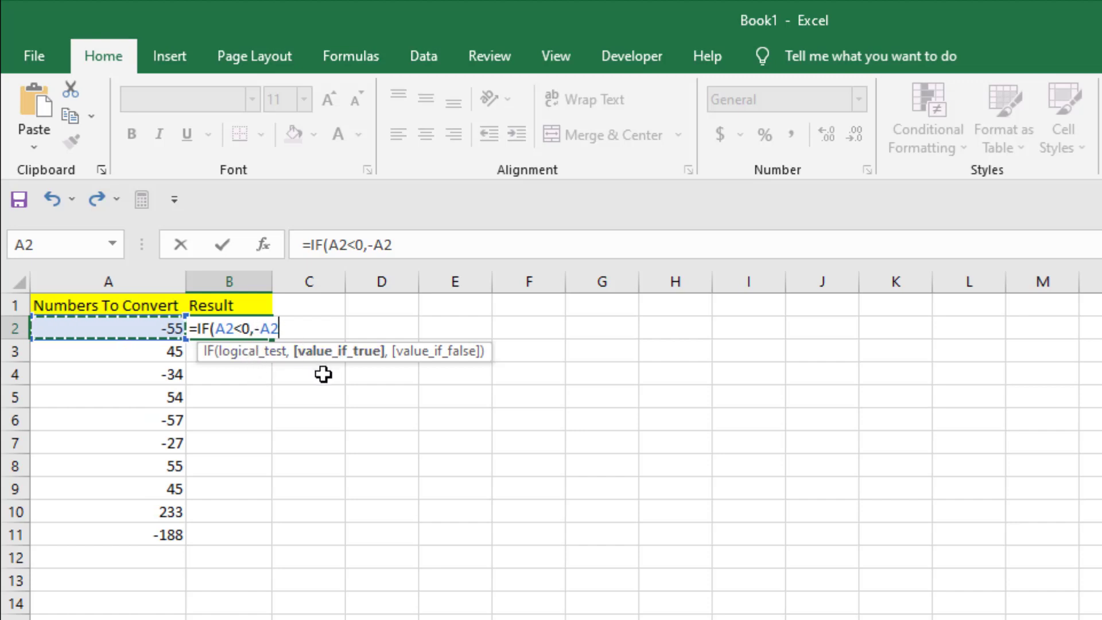
text(,)
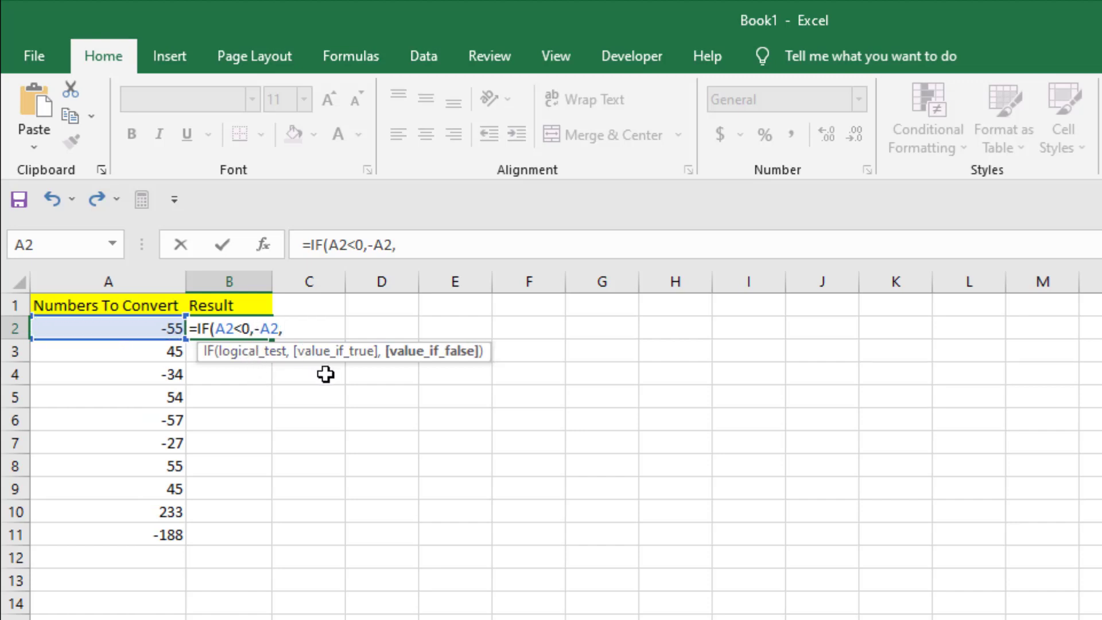
click(133, 325)
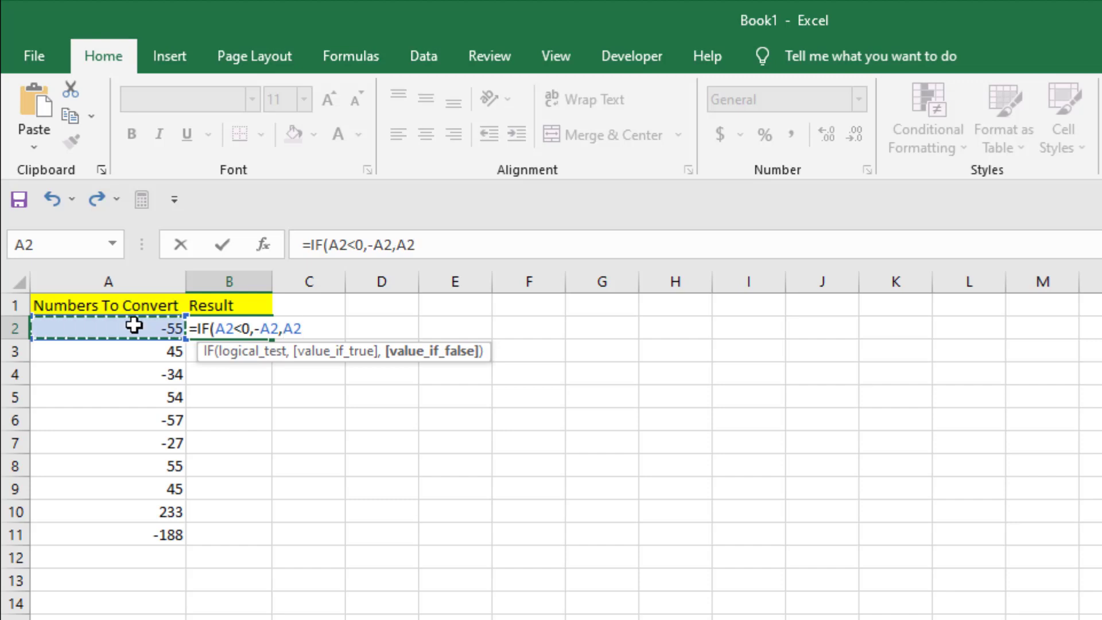
text())
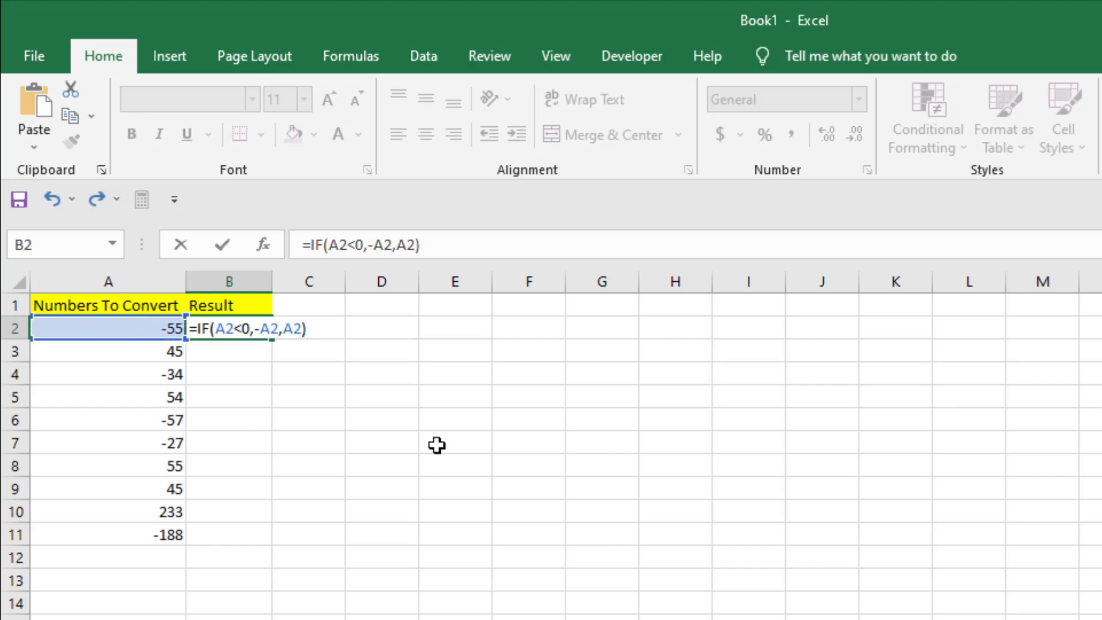
key(Return)
- Fill the IF formula from B2 down to B11, giving positive results like 188 for -188
click(148, 333)
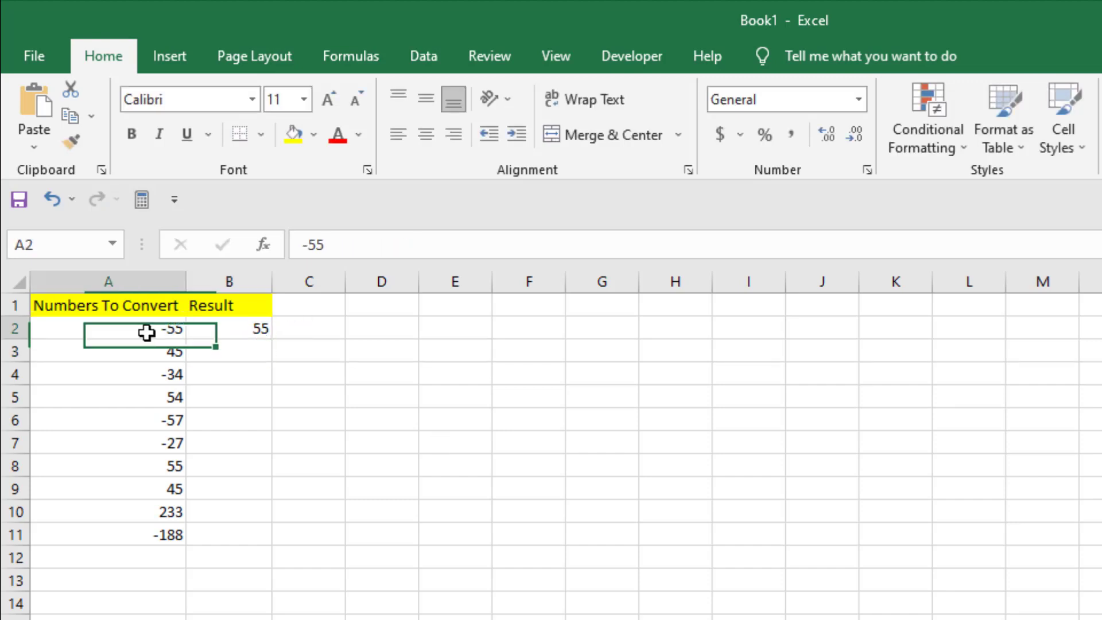
click(257, 325)
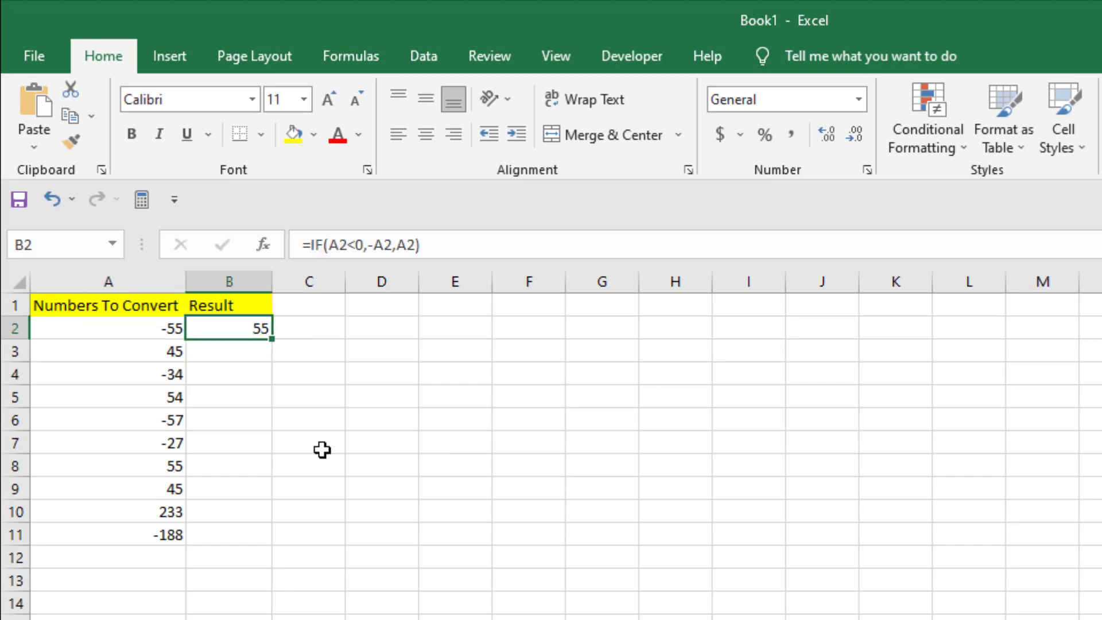
double_click(276, 344)
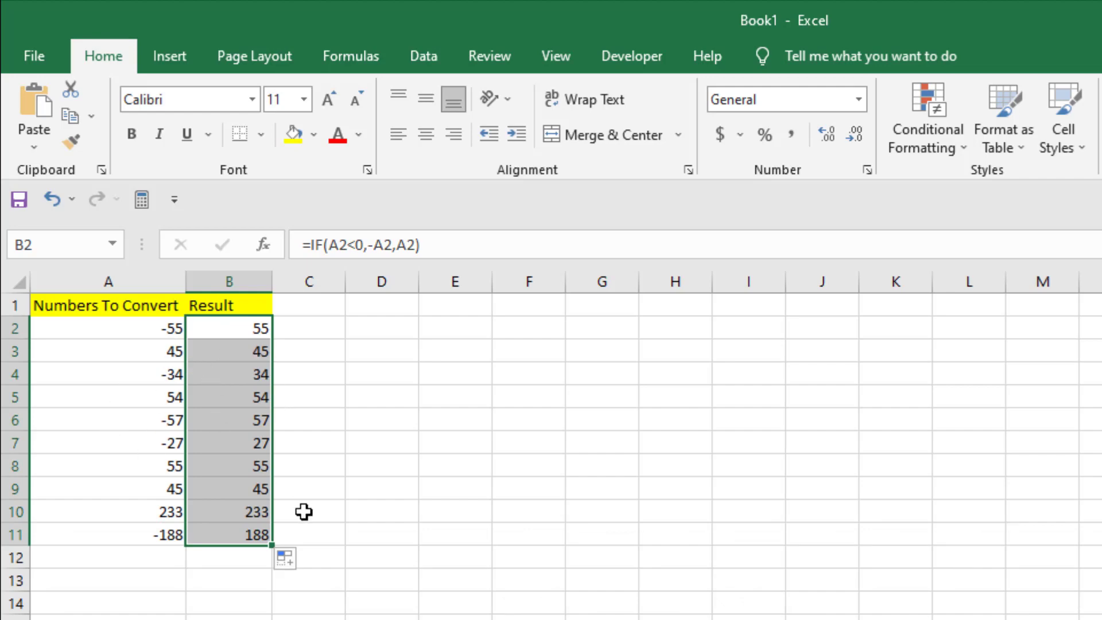
key(Delete)
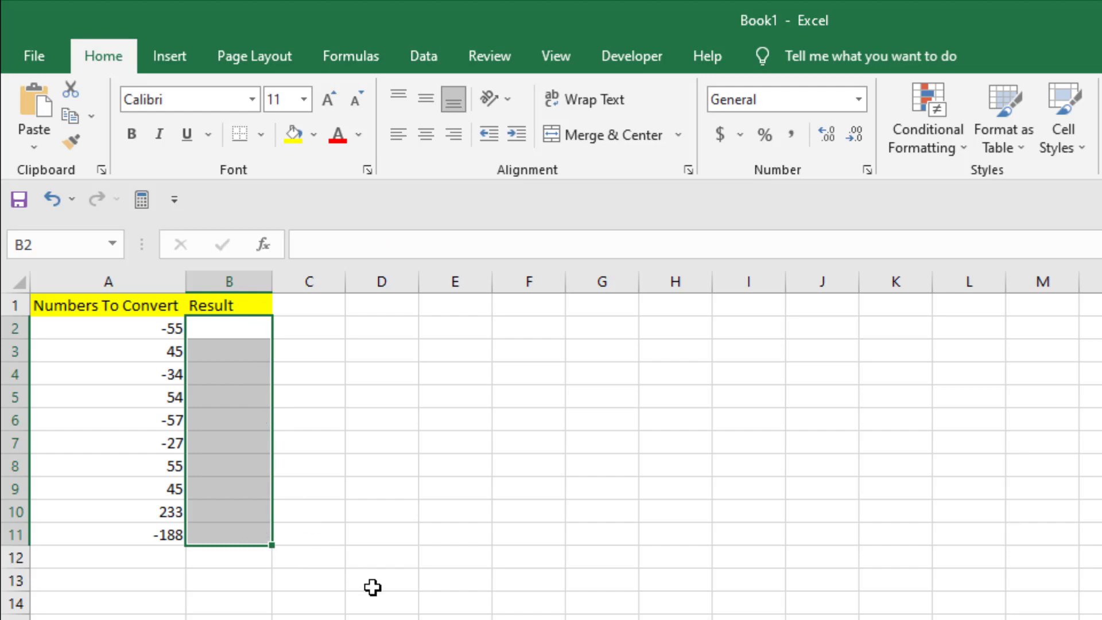
click(231, 330)
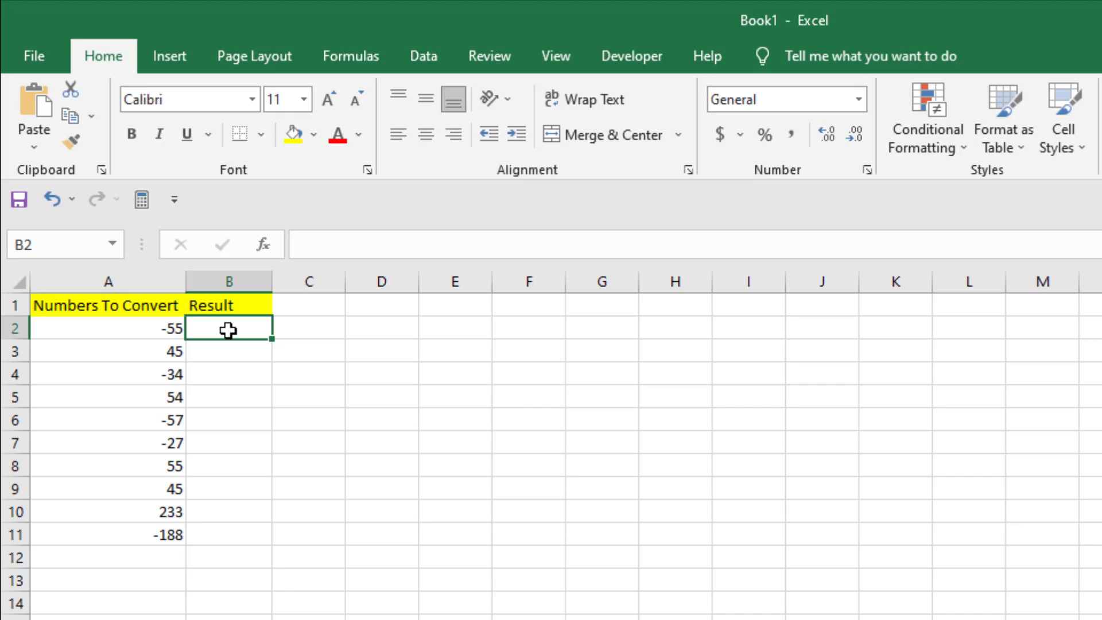
text(=)
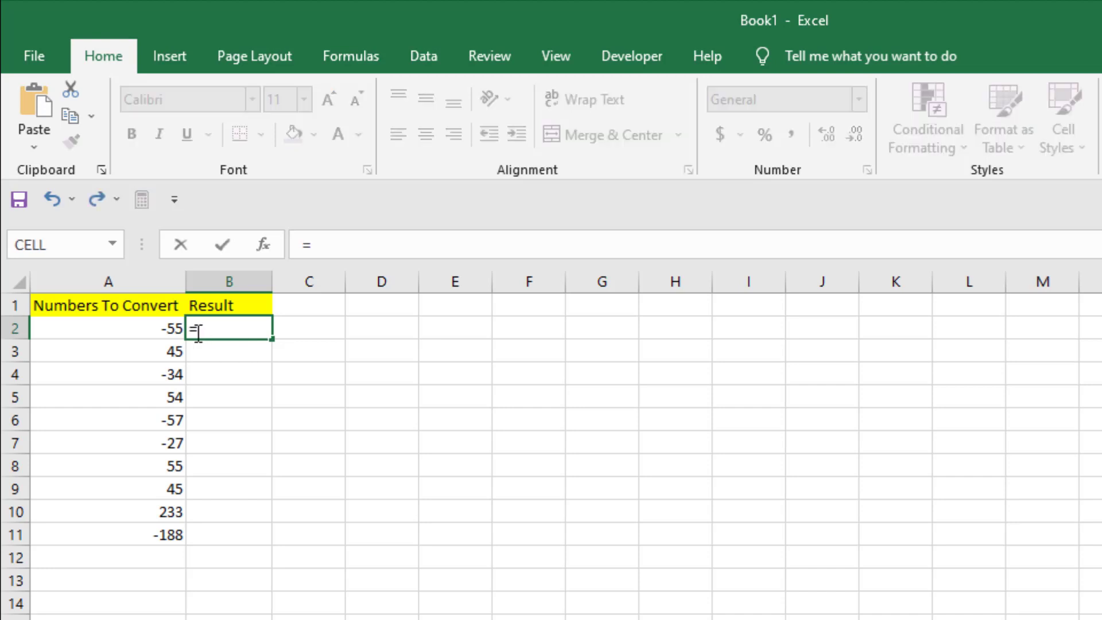
click(165, 326)
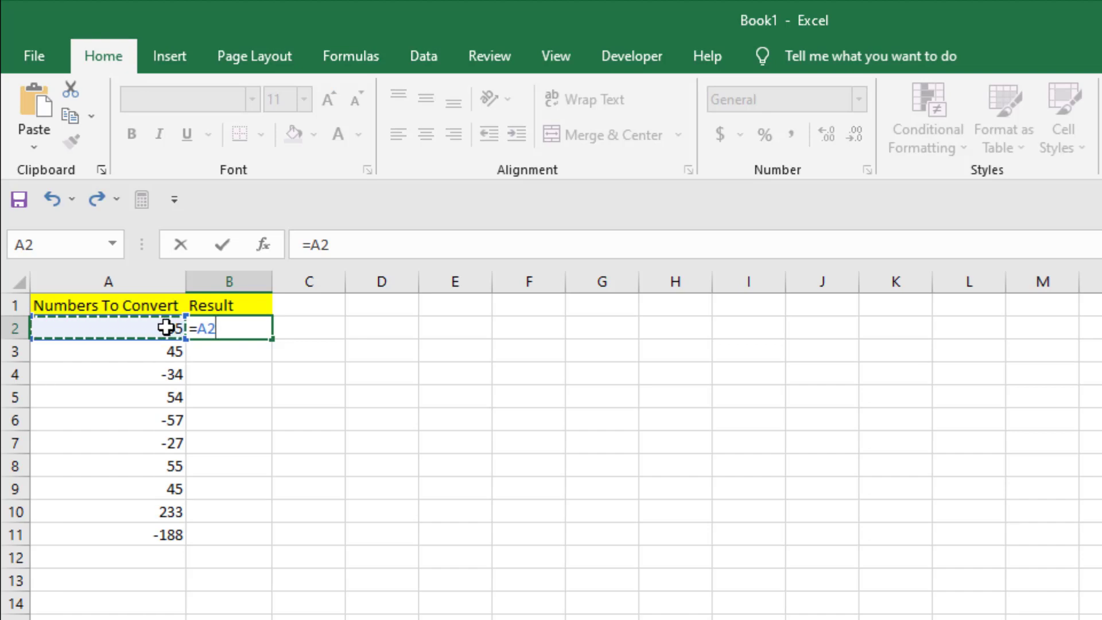
text(*-1)
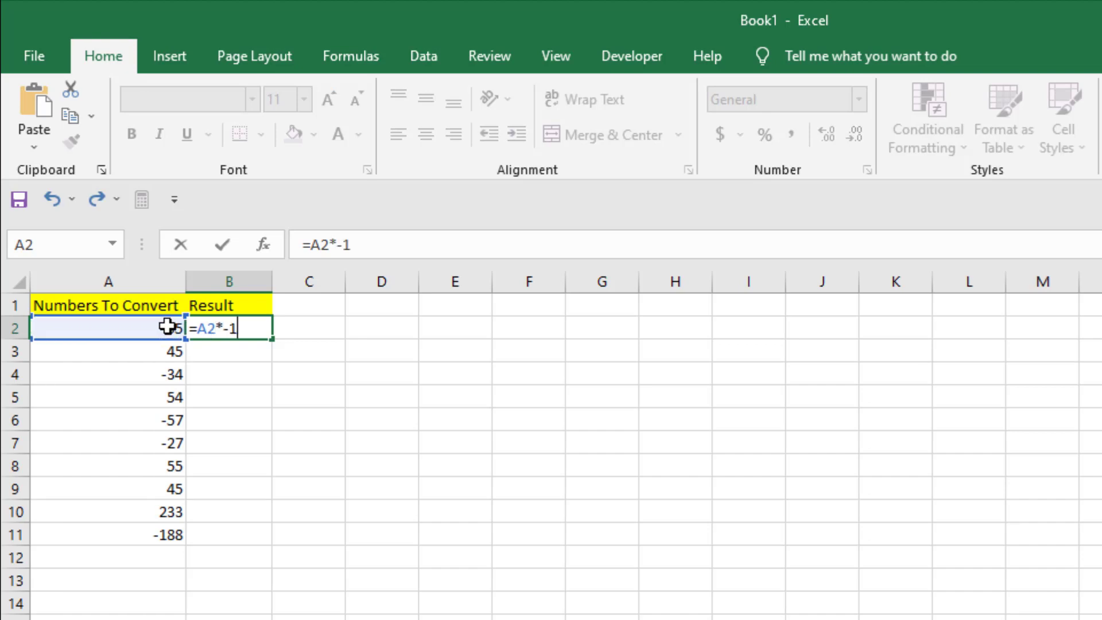
key(Return)
click(223, 326)
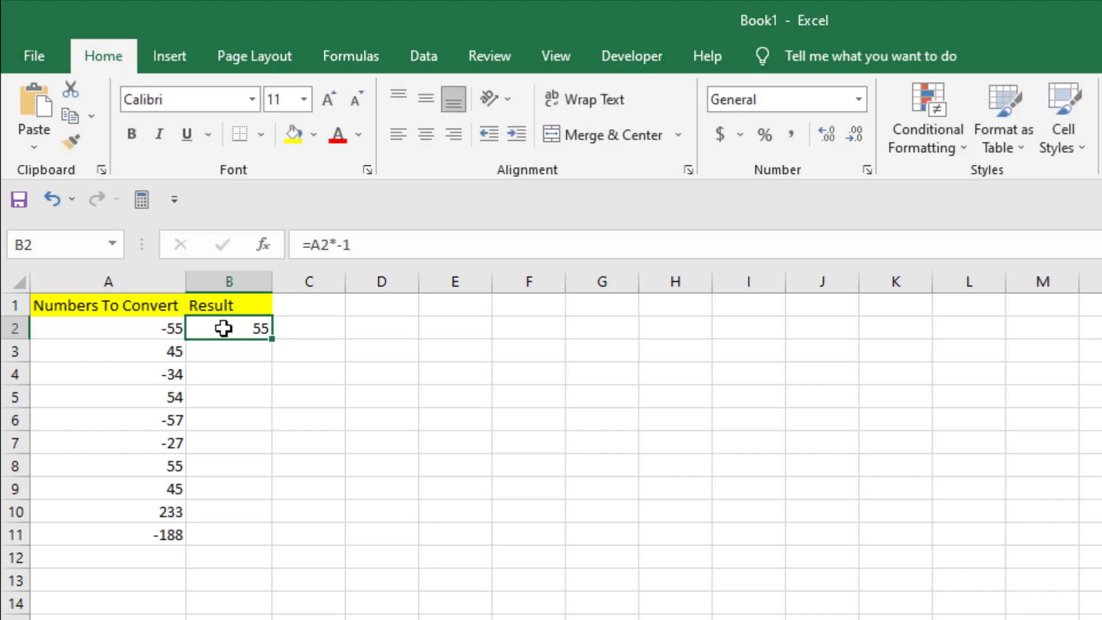
double_click(272, 342)
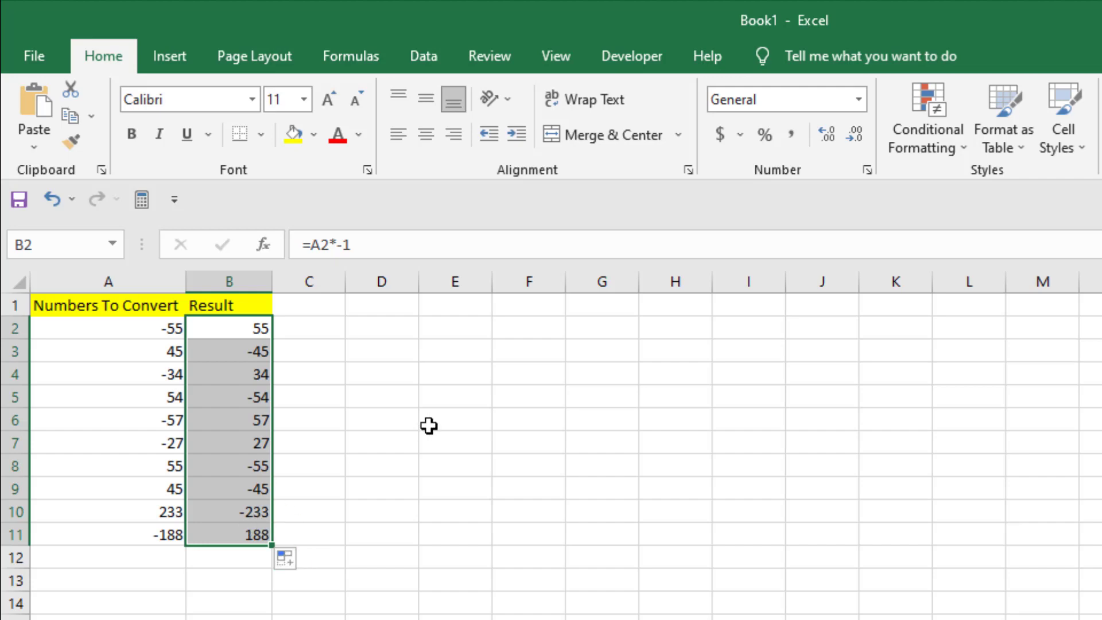
key(Delete)
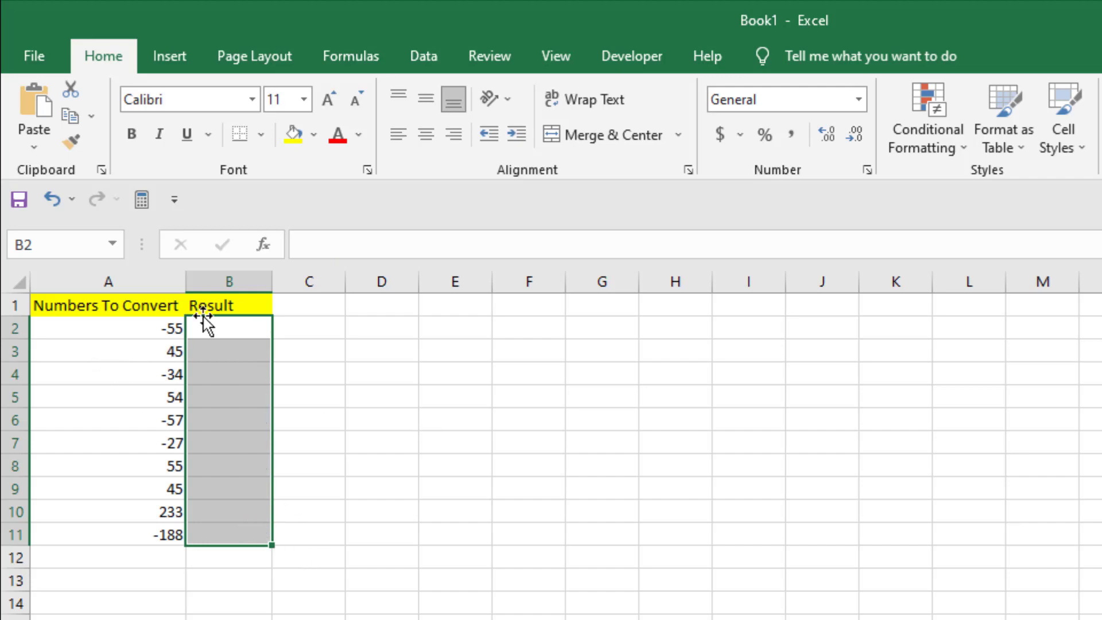
- Enter the helper value -1 in C2, then select the column A numbers A2:A11
click(212, 331)
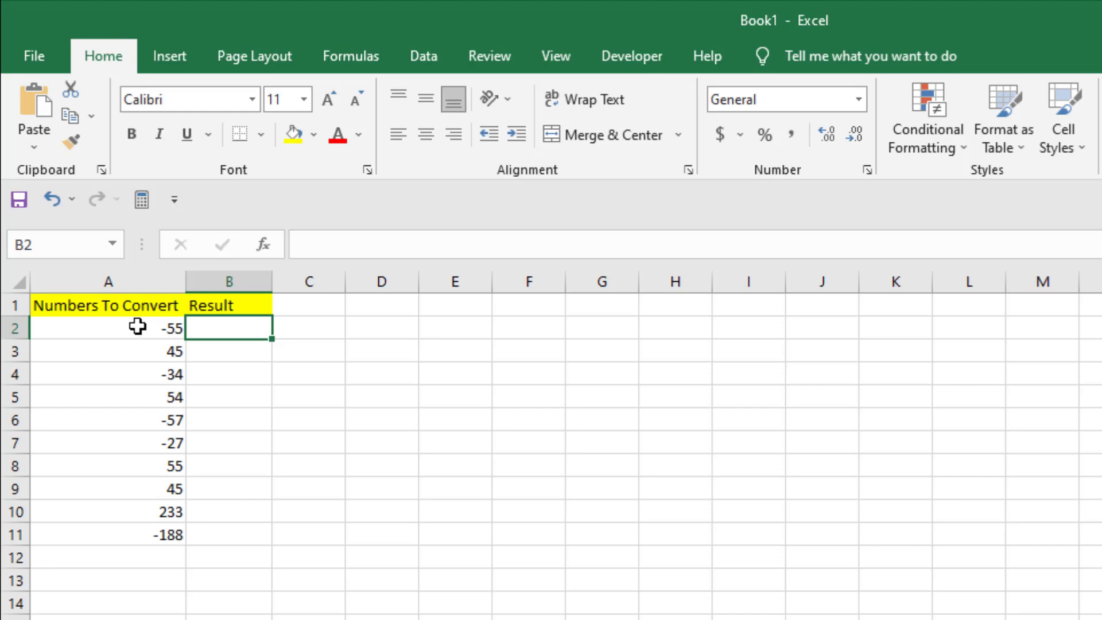
click(319, 332)
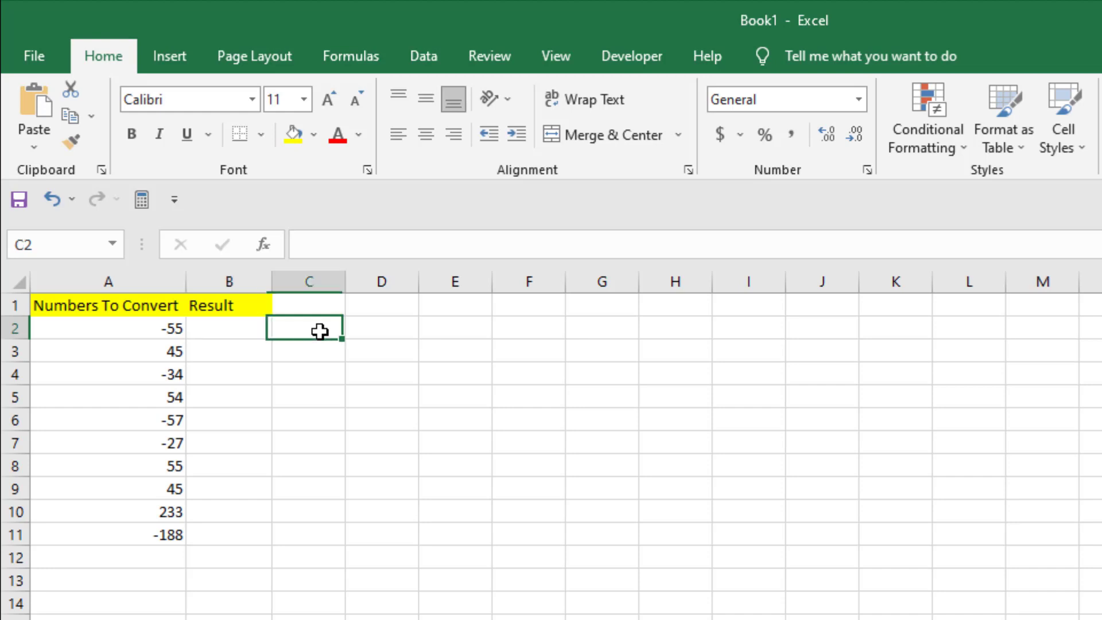
text(-1)
click(450, 484)
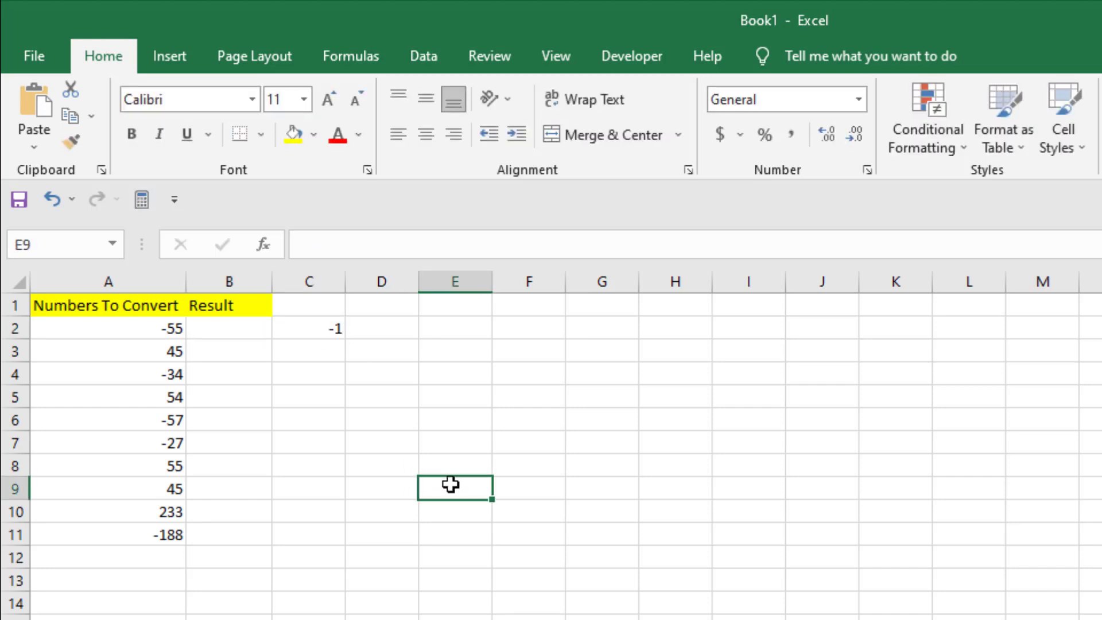
click(322, 330)
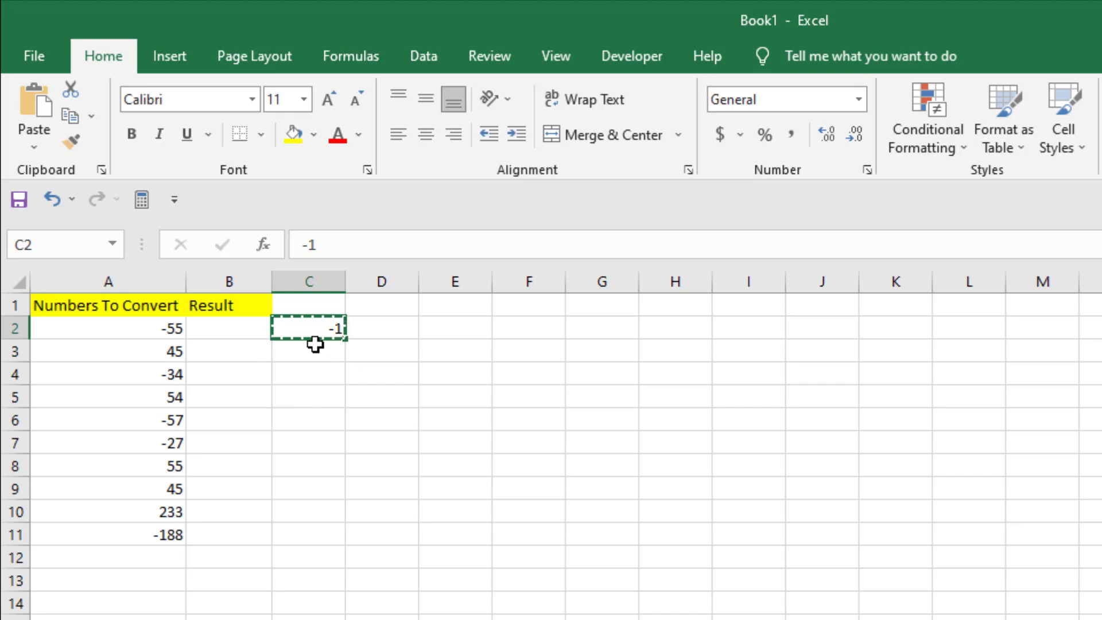
drag(148, 325, 145, 531)
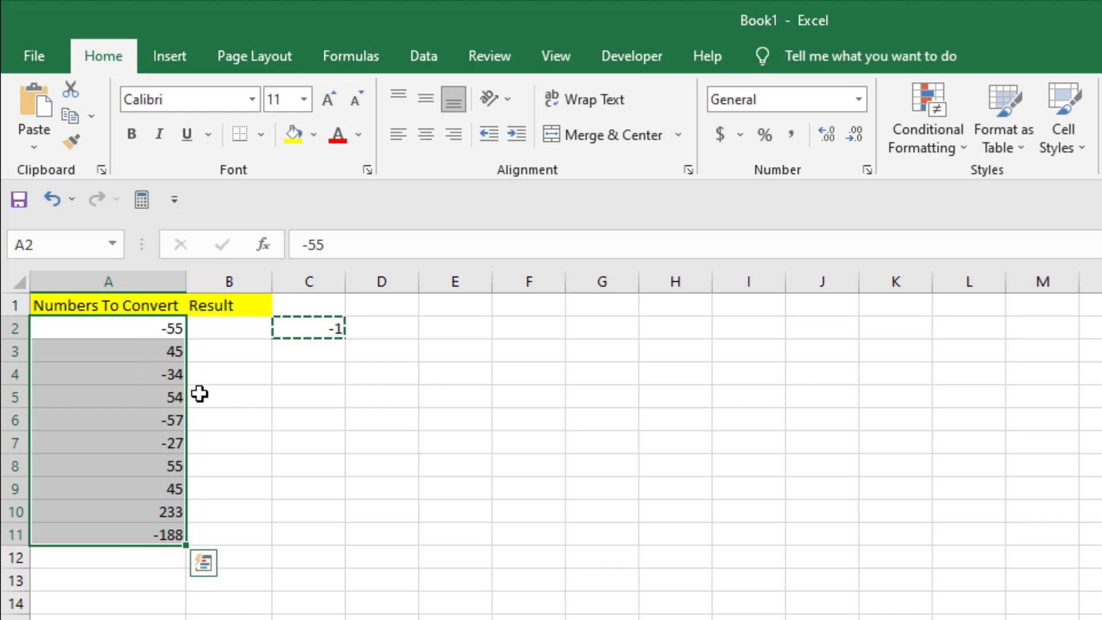
- Paste Special Multiply the copied -1 onto A2:A11, flipping every sign
right_click(132, 402)
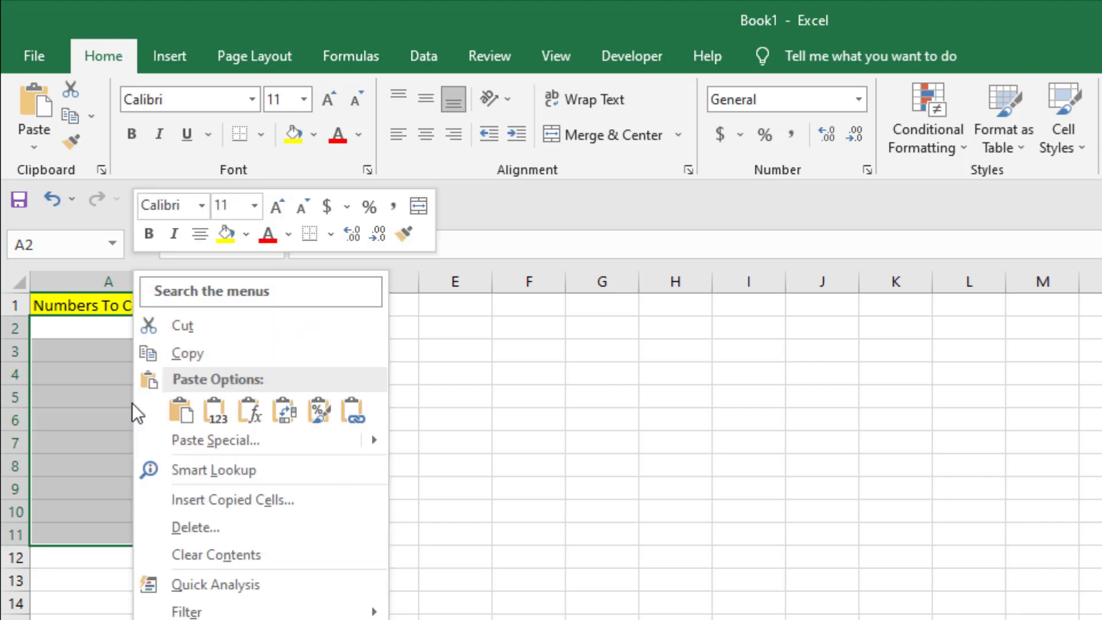
click(260, 441)
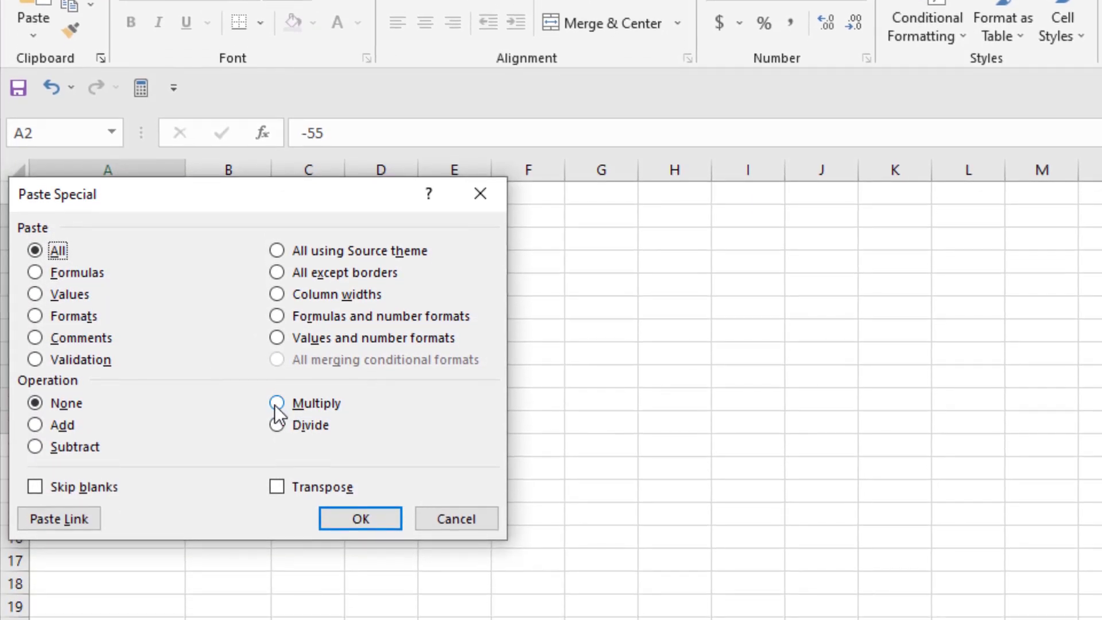
click(276, 403)
click(360, 519)
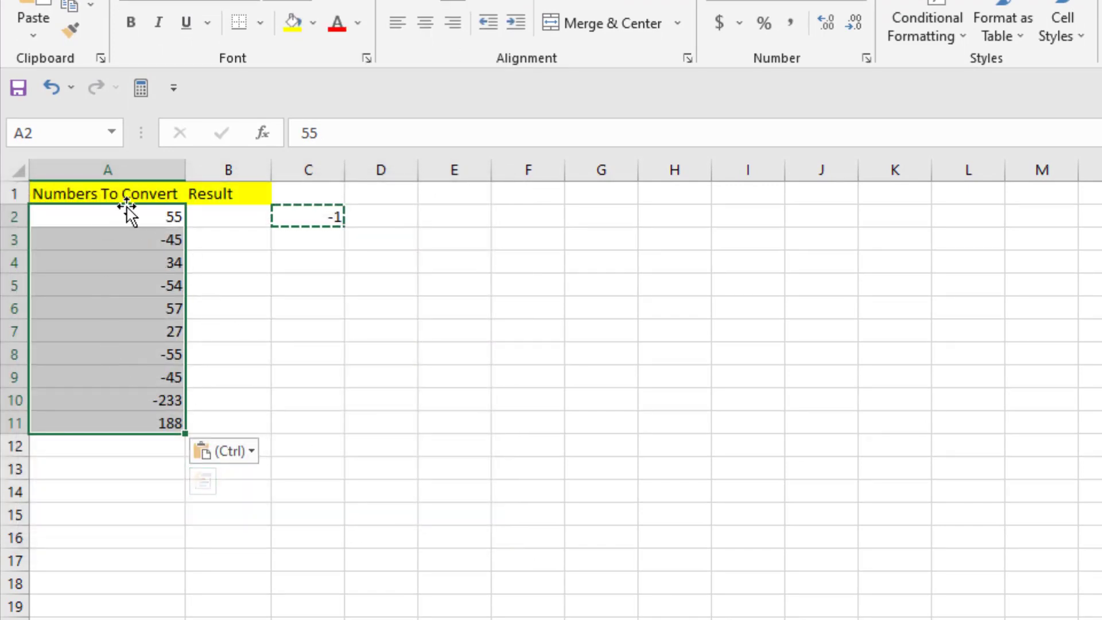
- Delete the -1 helper value from C2
click(364, 285)
click(315, 216)
key(Delete)
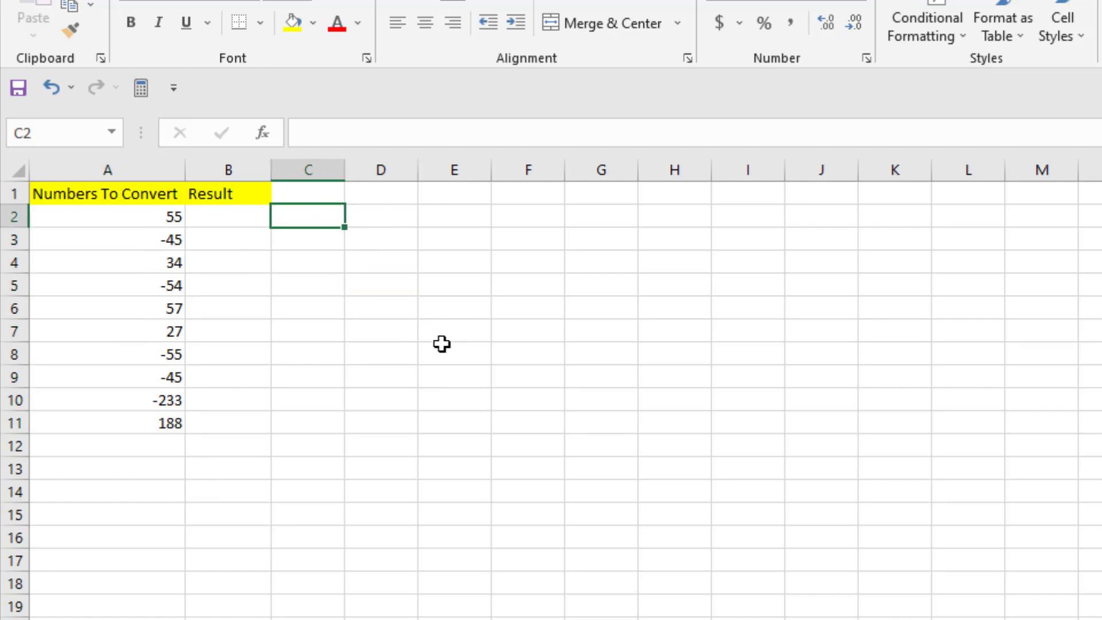
click(422, 348)
click(122, 215)
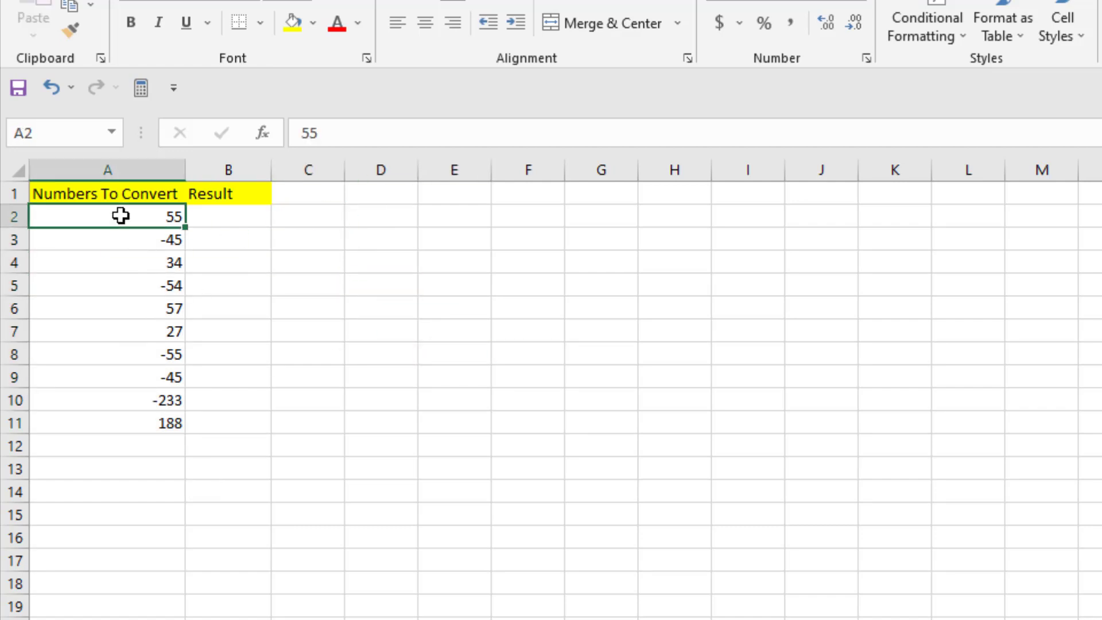
- Undo the C2 deletion and the column A sign flip, restoring the original numbers
drag(113, 216, 127, 422)
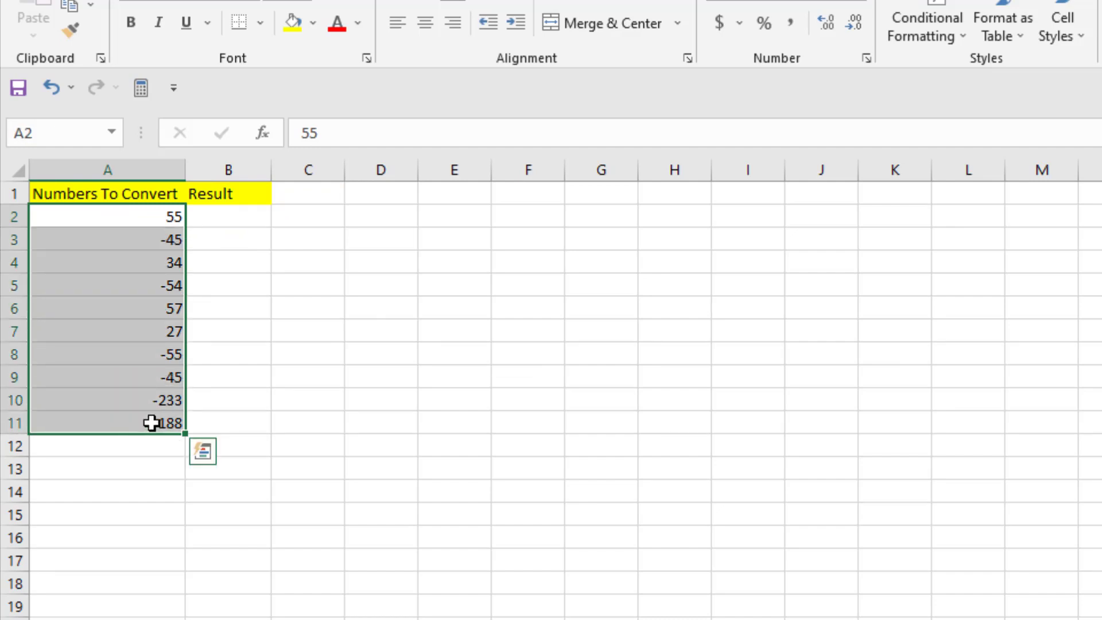
click(419, 460)
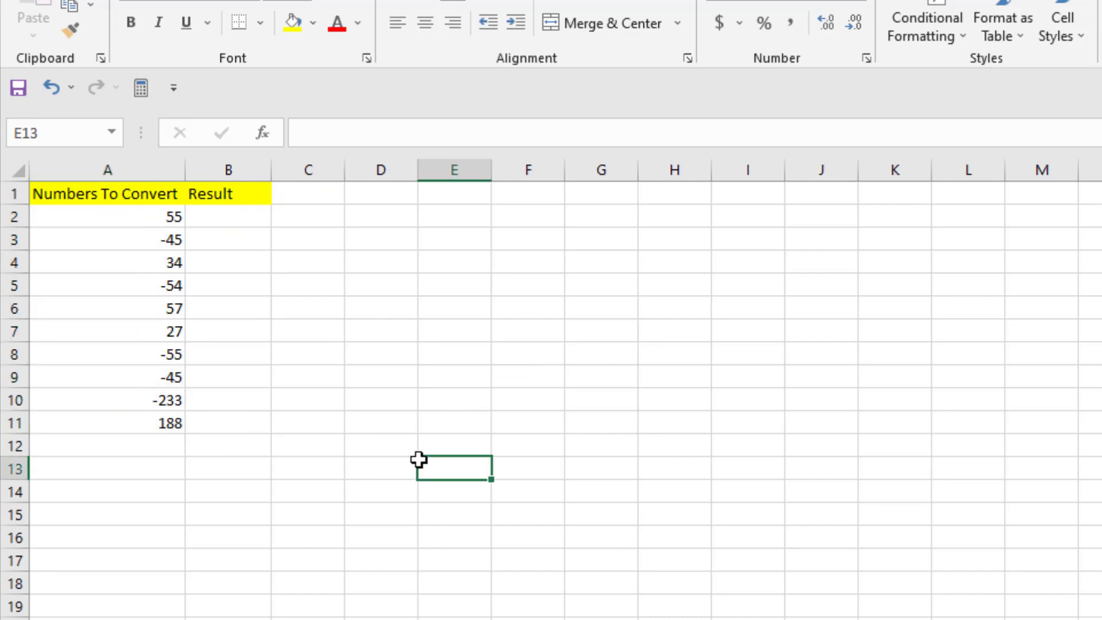
key(ctrl+z)
key(ctrl+y)
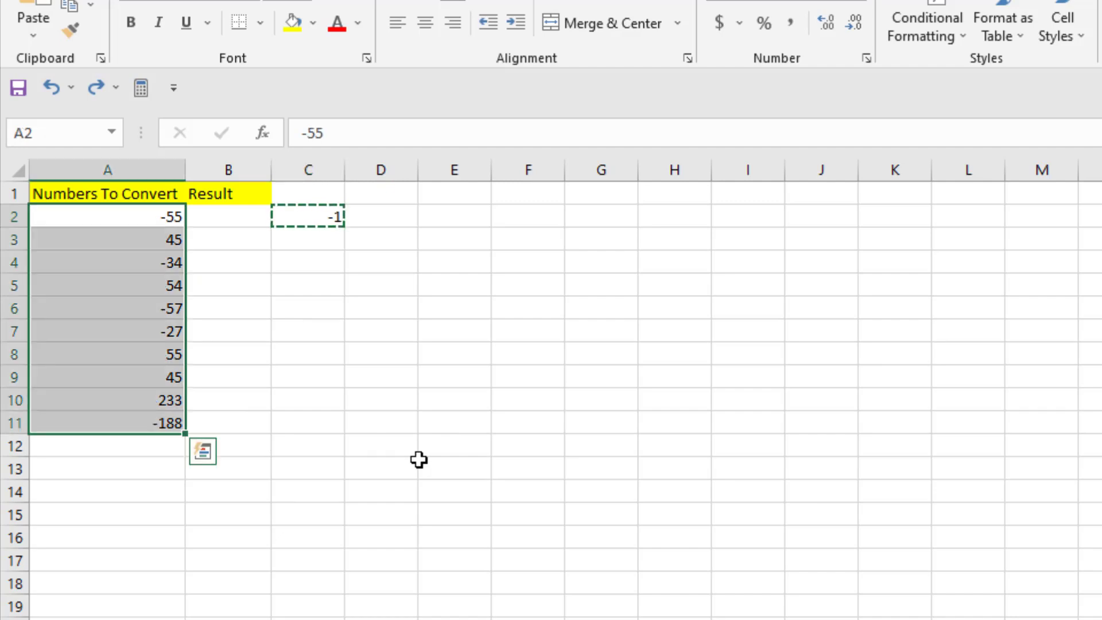
- Reselect A2:A11, then select the -1 helper in C2
click(285, 344)
drag(128, 217, 115, 417)
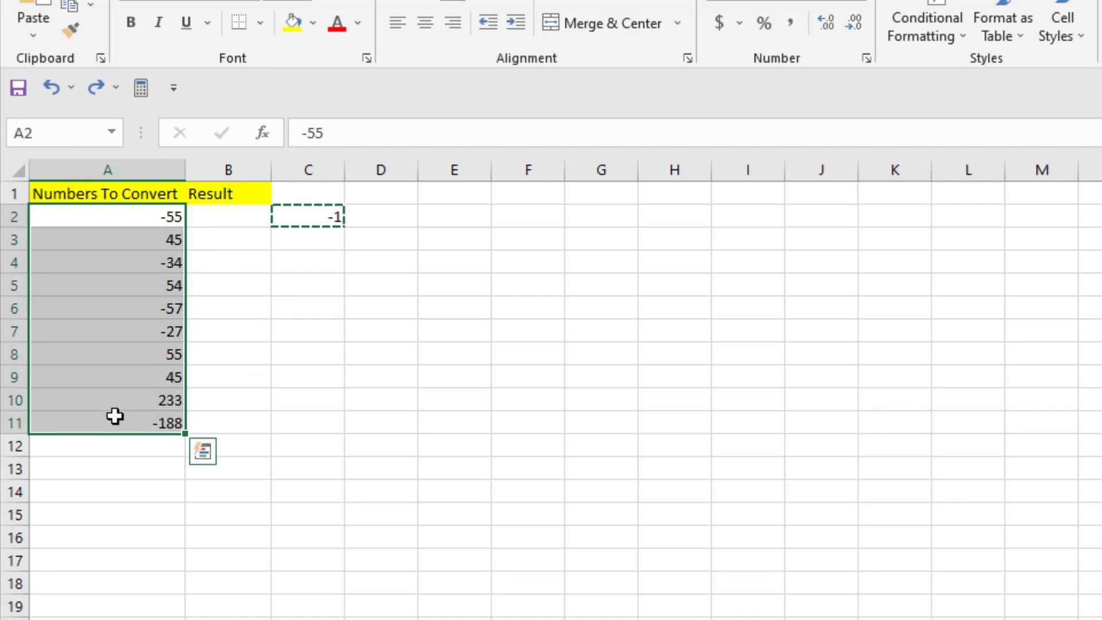
click(268, 401)
click(316, 207)
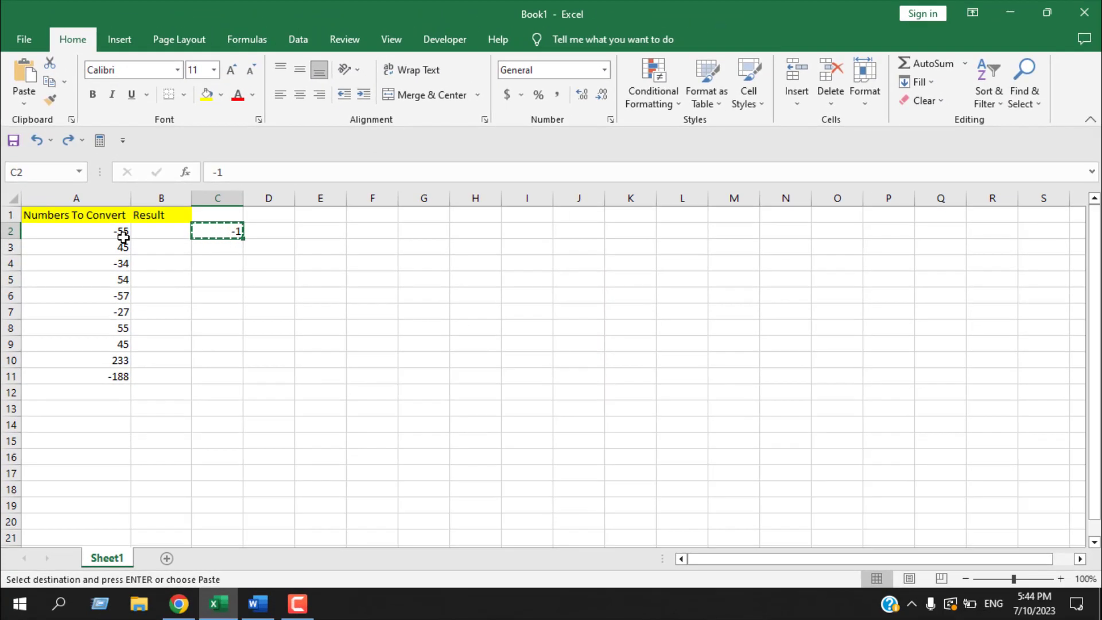
- Find All cells containing '-' and select all 6 results, including C2
click(1021, 106)
click(1000, 129)
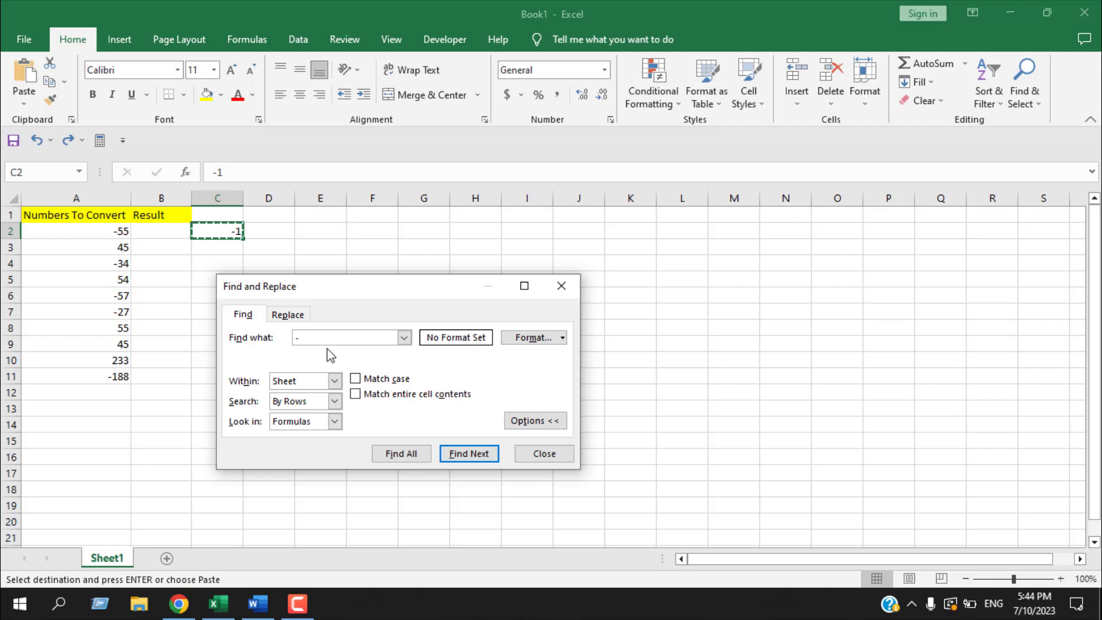
click(419, 458)
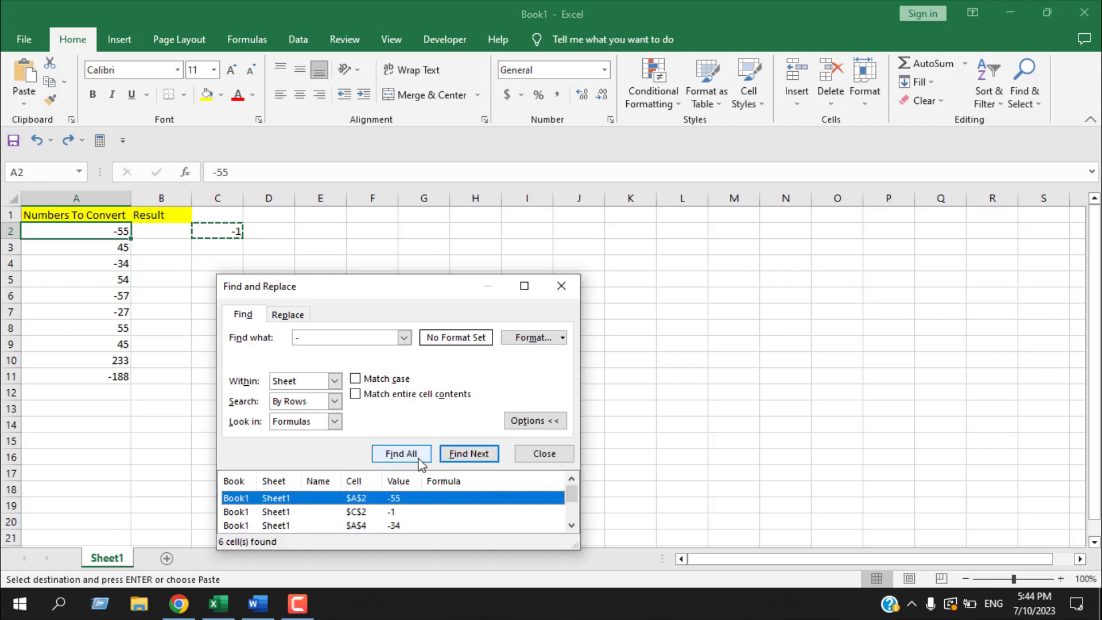
drag(436, 286, 437, 131)
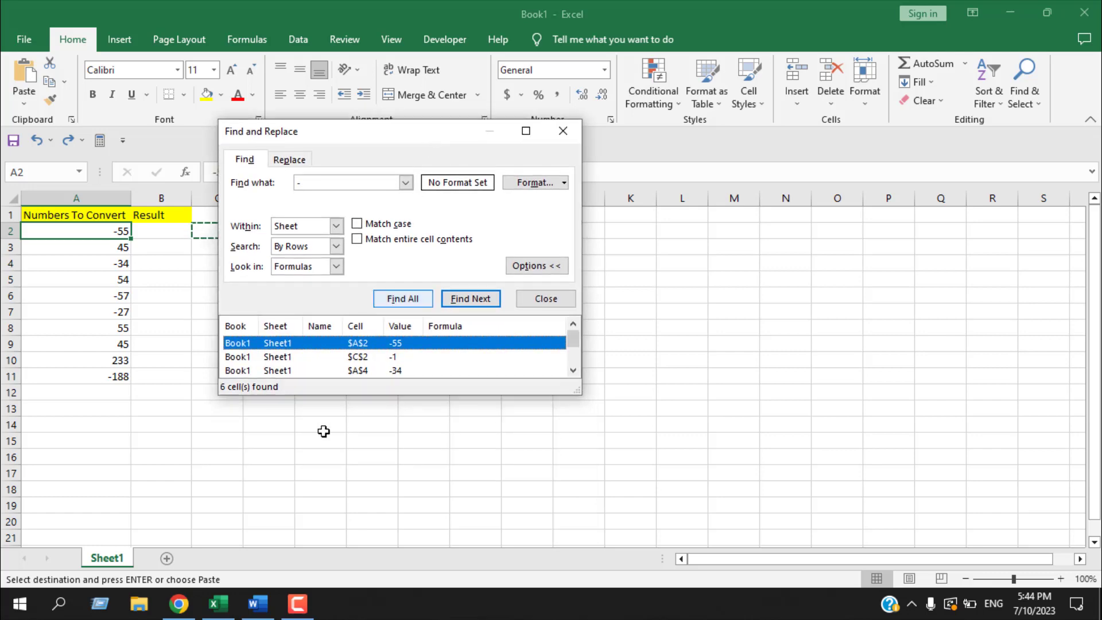
scroll(425, 369, down, 1)
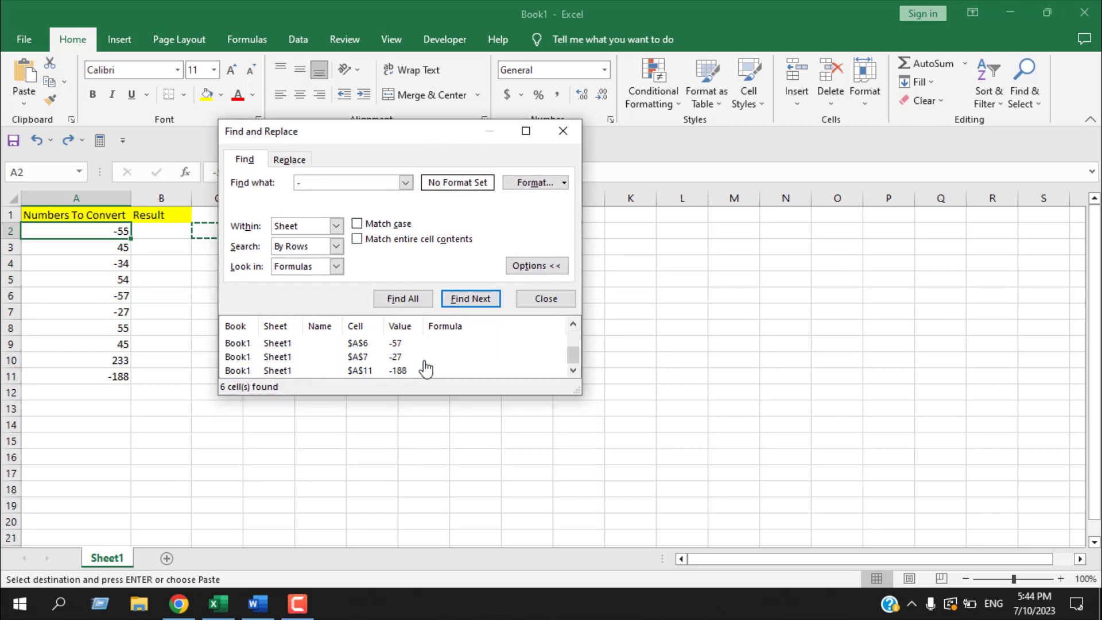
scroll(425, 369, up, 2)
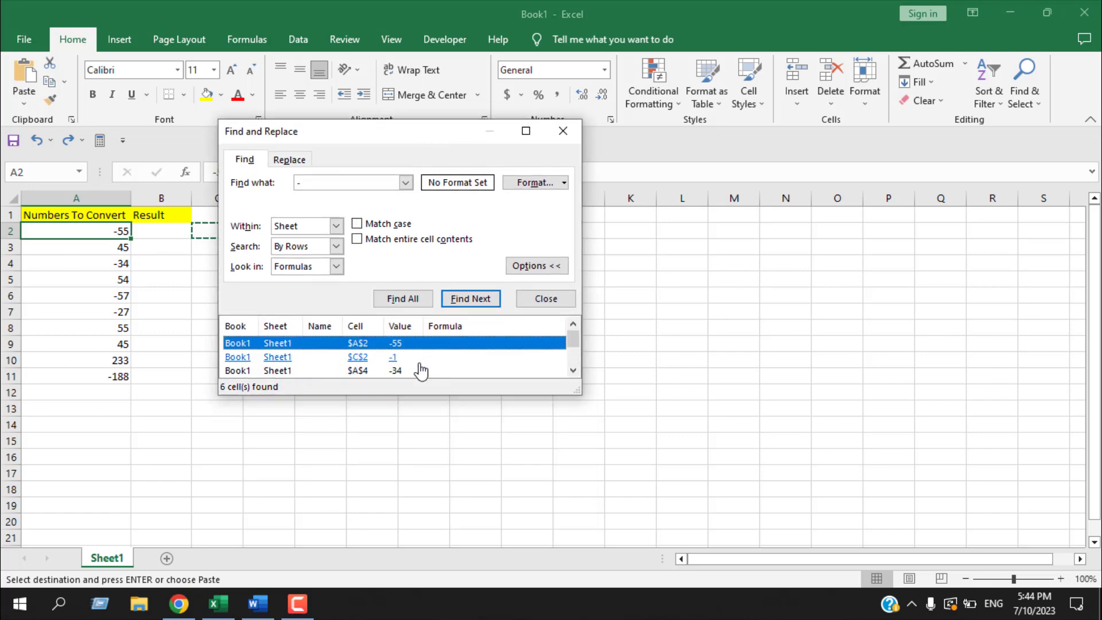
key(ctrl+a)
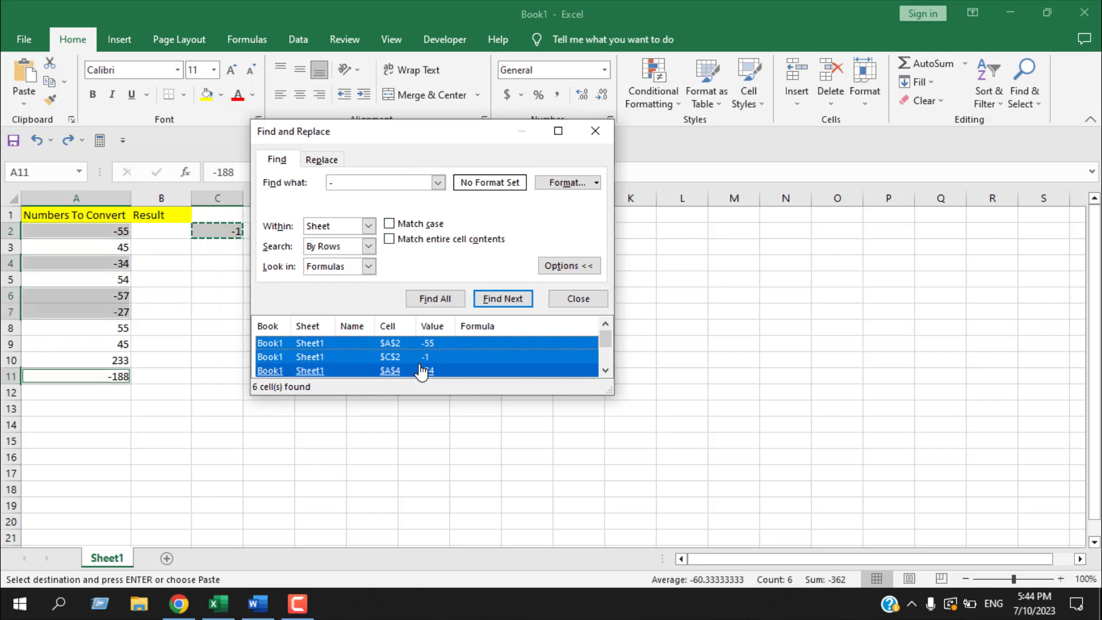
click(601, 134)
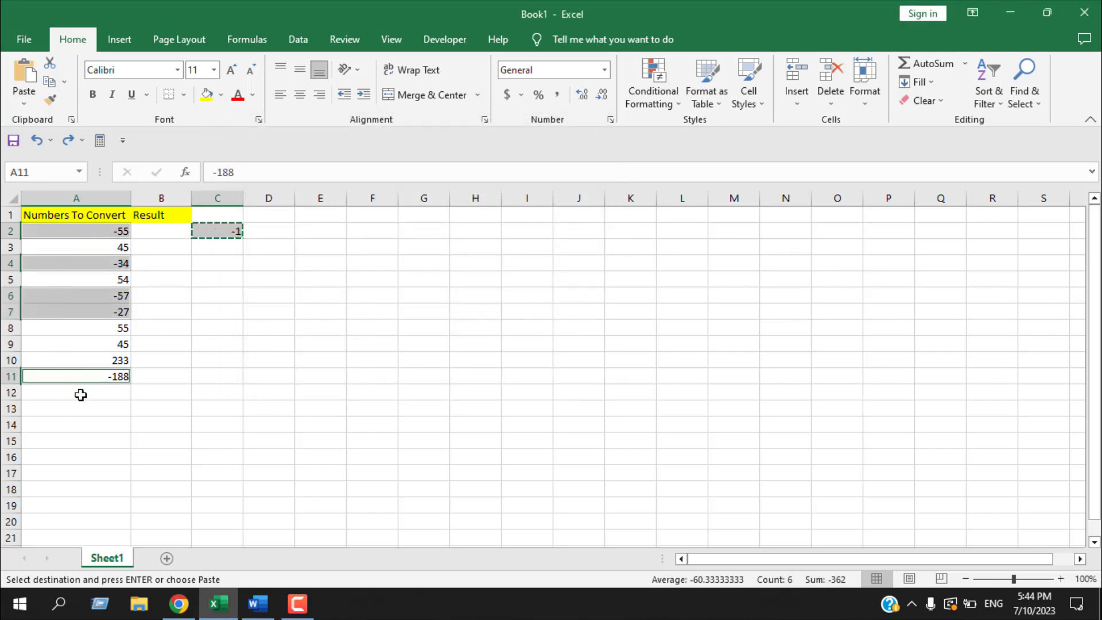
- Paste Special Multiply the copied -1 onto the found cells, turning A2 into 55
right_click(95, 231)
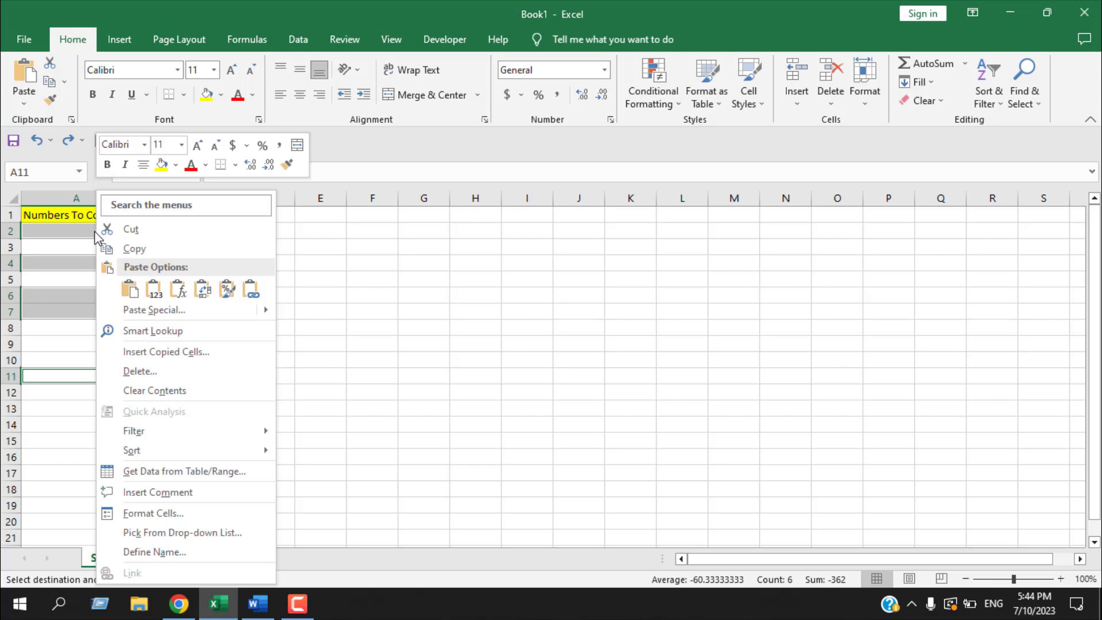
click(172, 311)
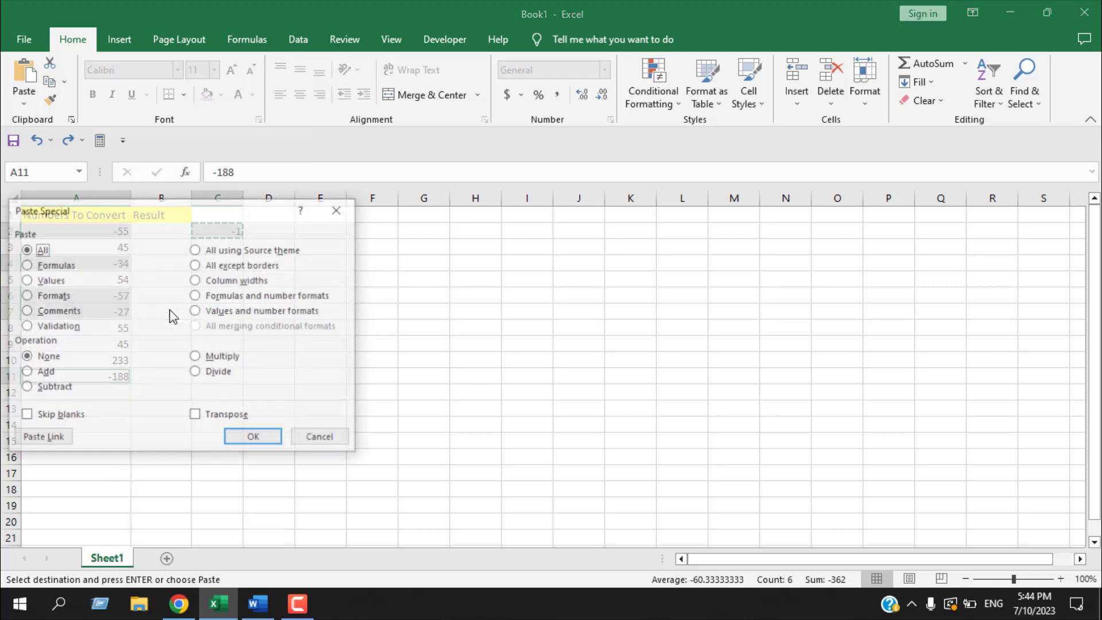
click(196, 358)
click(245, 438)
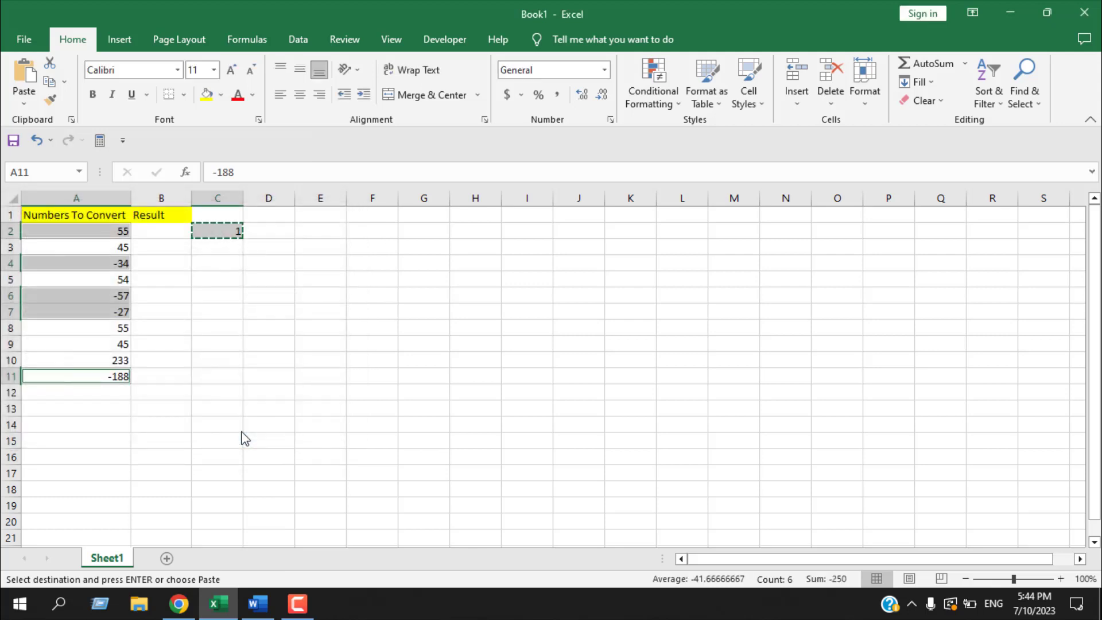